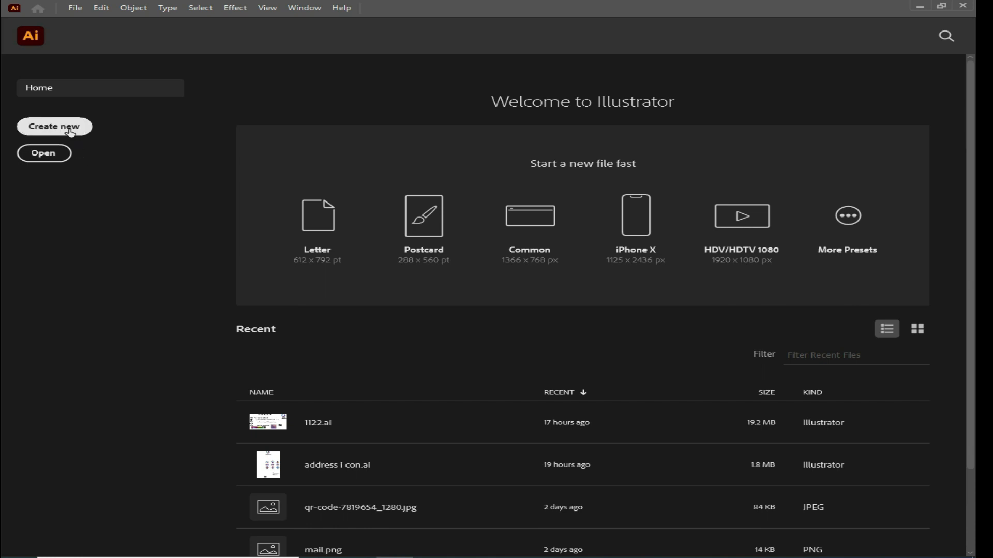
# Step: Create a new 1000 x 1000 px document in CMYK colour mode with 300 ppi raster effects
pyautogui.click(69, 131)
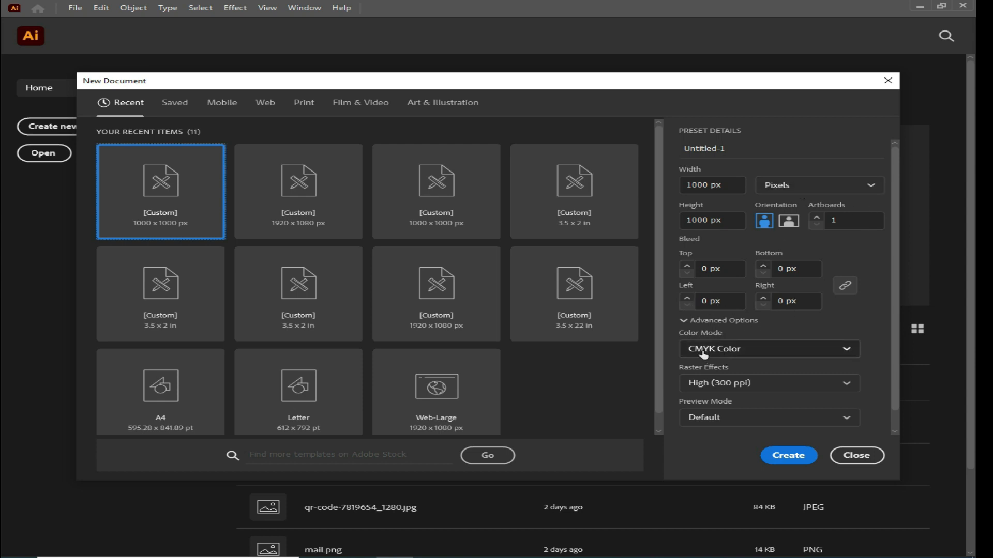
pyautogui.click(787, 456)
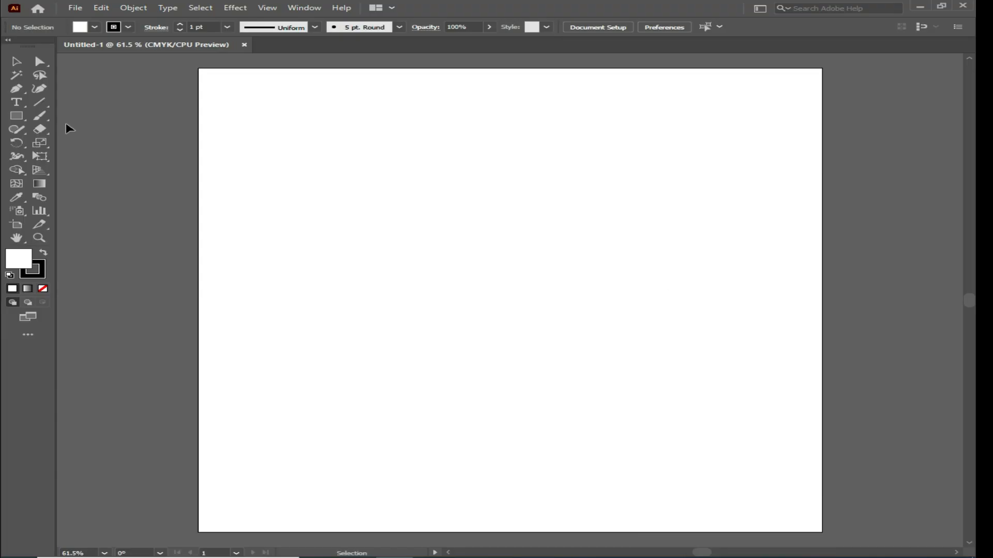
# Step: Draw an open curve bulging to the left on the artboard's left half with the Pen tool, then deselect it
pyautogui.click(17, 89)
pyautogui.click(449, 139)
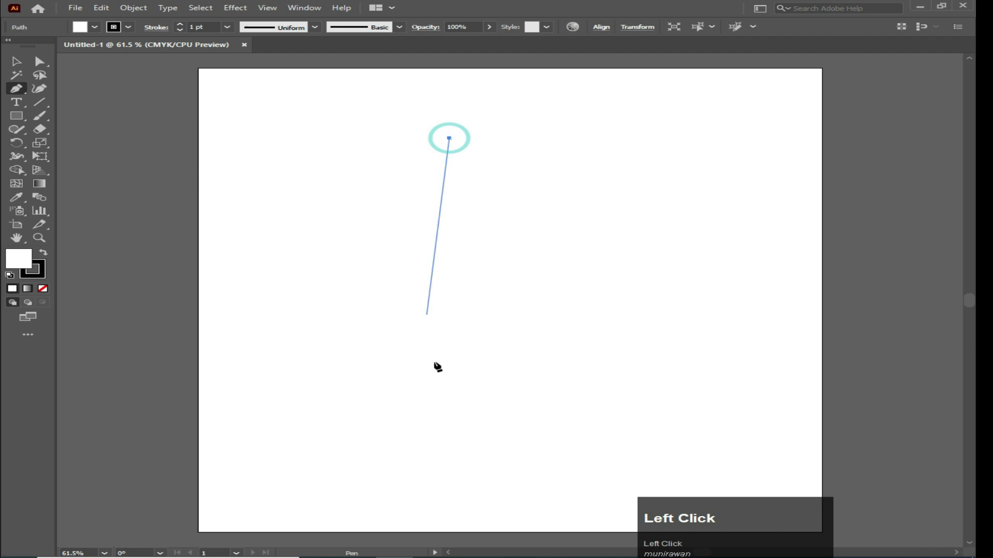
pyautogui.moveTo(474, 382); pyautogui.dragTo(661, 500)
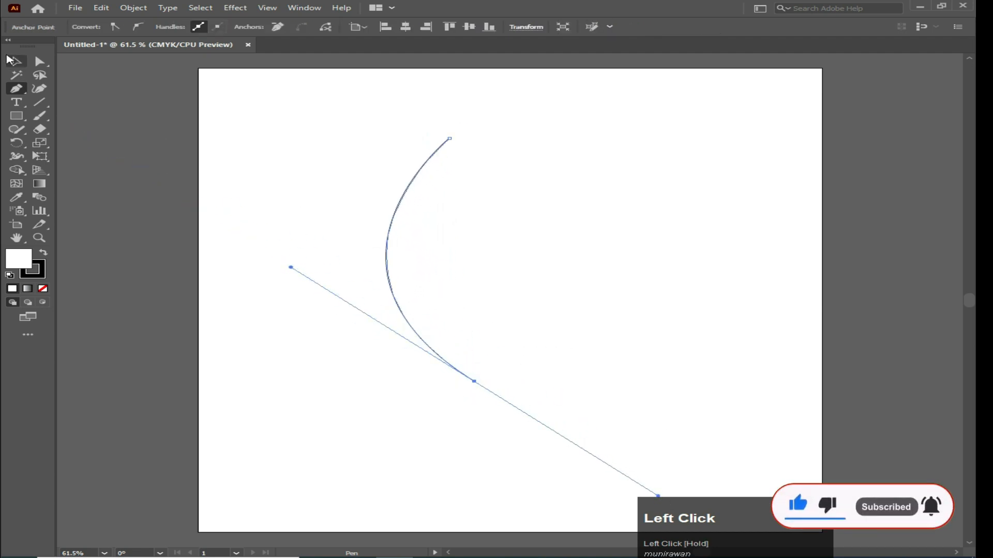
pyautogui.click(16, 61)
pyautogui.click(250, 148)
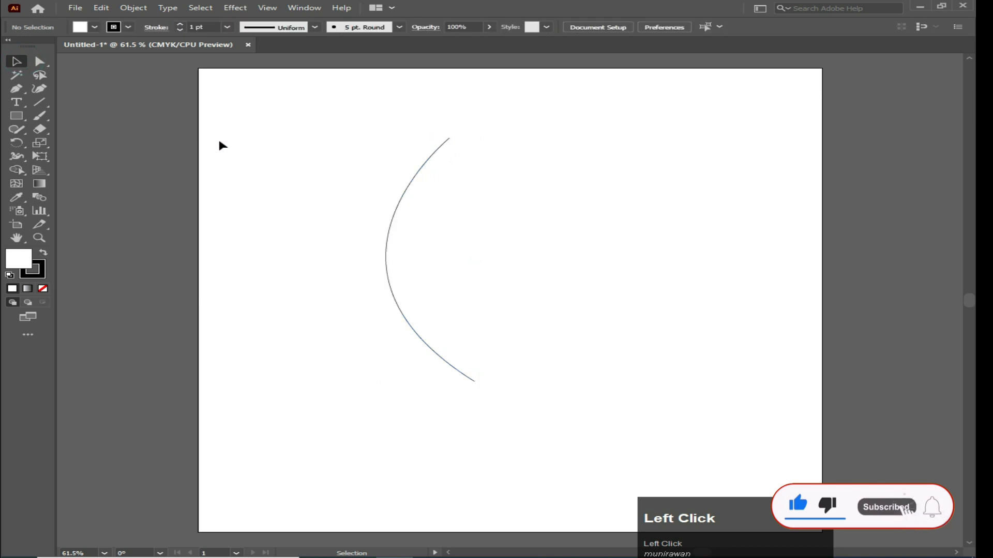
# Step: Draw a three-point S-shaped open curve to the right of the first curve with the Pen tool, then deselect it
pyautogui.press('p')
pyautogui.click(506, 138)
pyautogui.moveTo(563, 226); pyautogui.dragTo(658, 262)
pyautogui.moveTo(528, 386); pyautogui.dragTo(501, 387)
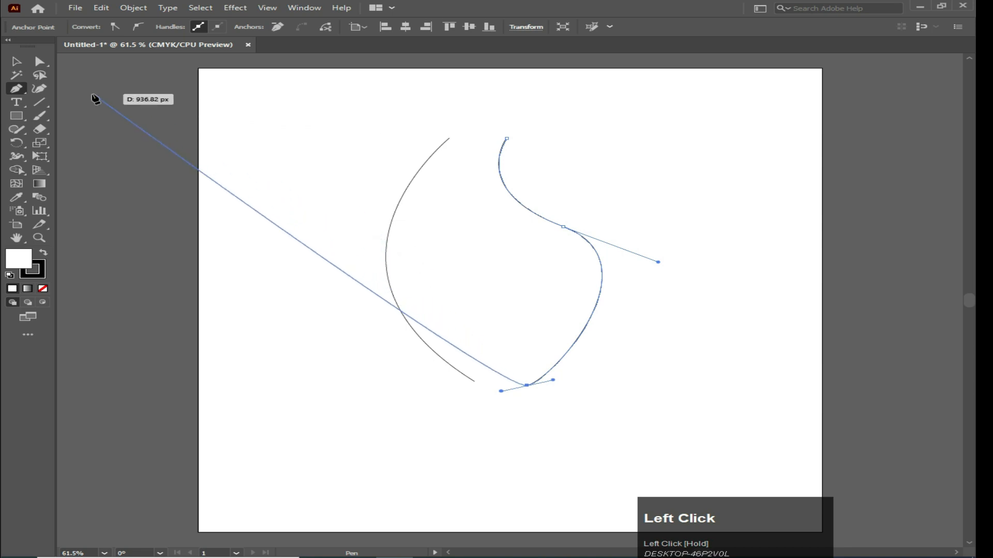
pyautogui.click(16, 61)
pyautogui.click(244, 185)
# Step: Give both curves the elliptical width profile that tapers at both ends and a 4 pt stroke
pyautogui.moveTo(243, 156); pyautogui.dragTo(652, 313)
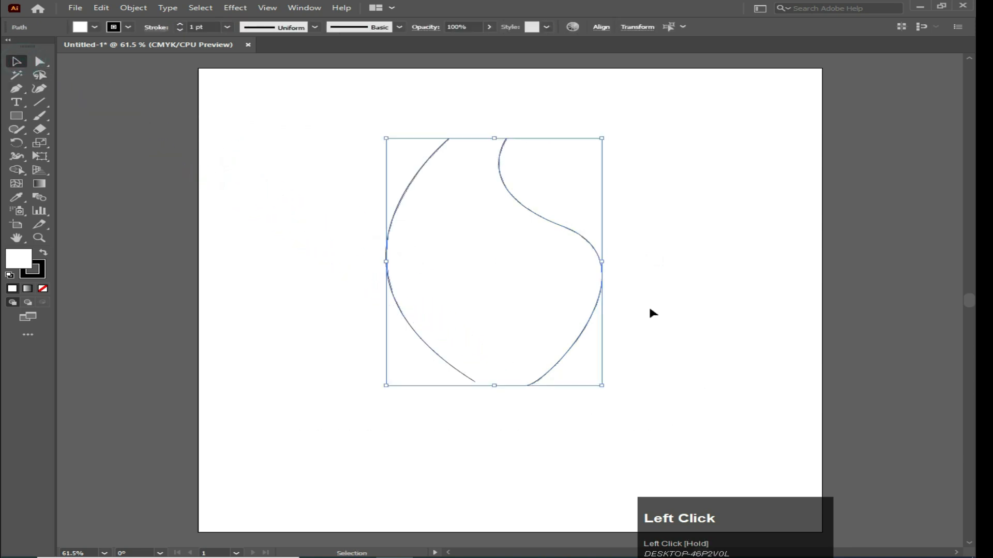
pyautogui.click(288, 28)
pyautogui.click(245, 65)
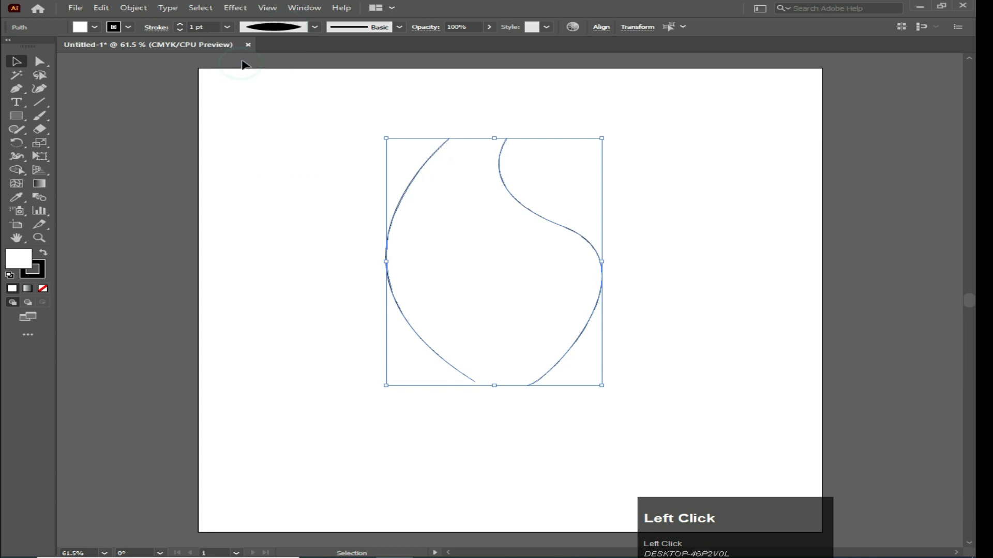
pyautogui.click(181, 24)
pyautogui.click(180, 24)
pyautogui.click(181, 24)
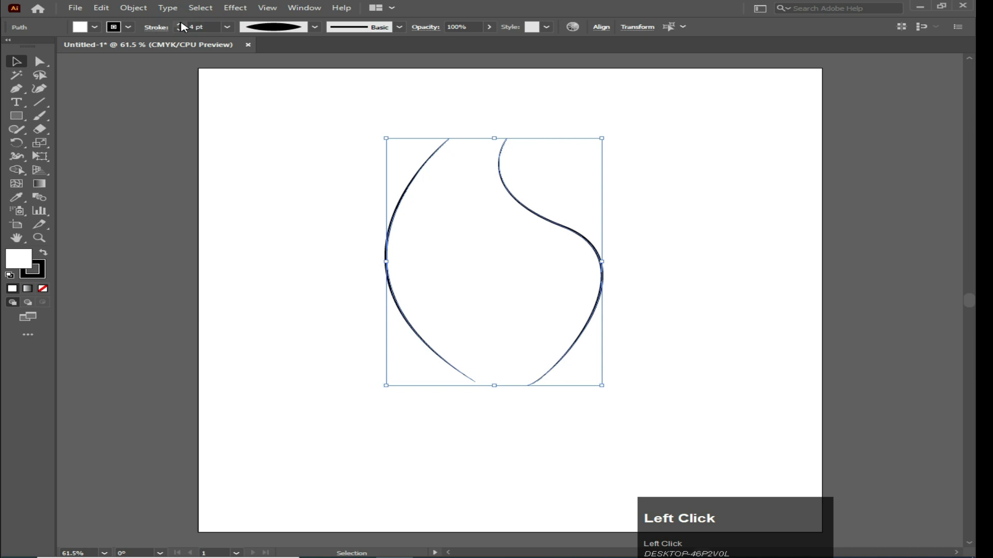
# Step: Set the fill of both curves to None and deselect them
pyautogui.click(95, 27)
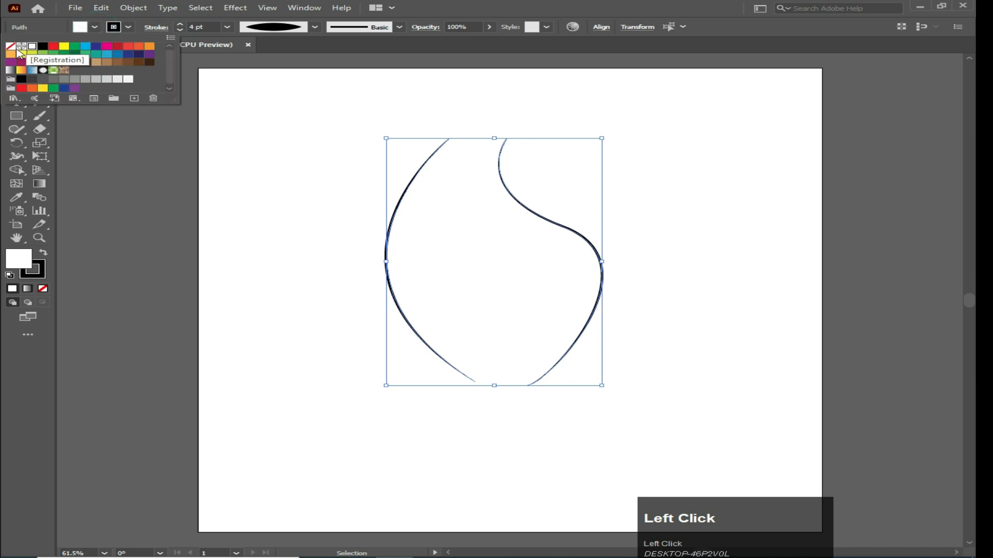
pyautogui.click(11, 46)
pyautogui.click(213, 177)
# Step: Change the left curve's stroke colour to CMYK Red
pyautogui.moveTo(306, 176); pyautogui.dragTo(420, 238)
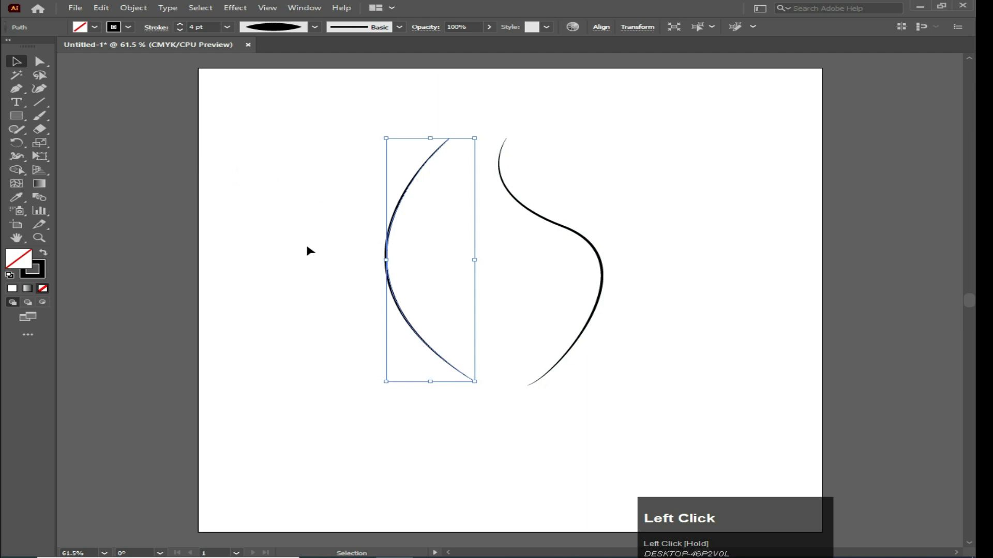
pyautogui.click(128, 28)
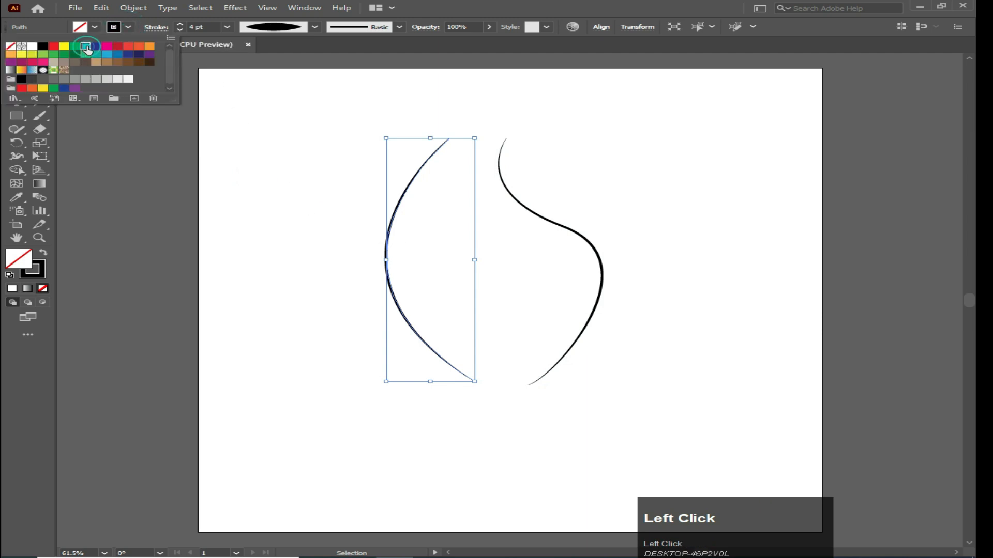
pyautogui.click(88, 46)
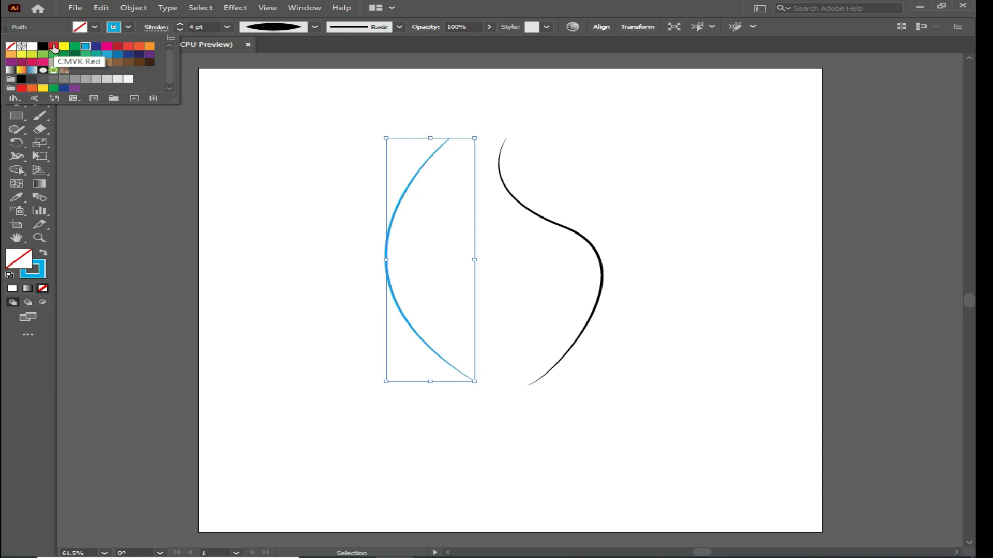
pyautogui.click(55, 46)
pyautogui.click(240, 177)
# Step: Change the S-shaped right curve's stroke colour to the cyan-blue swatch
pyautogui.moveTo(761, 214)
pyautogui.mouseDown()
pyautogui.moveTo(624, 269)
pyautogui.moveTo(521, 243)
pyautogui.mouseUp()
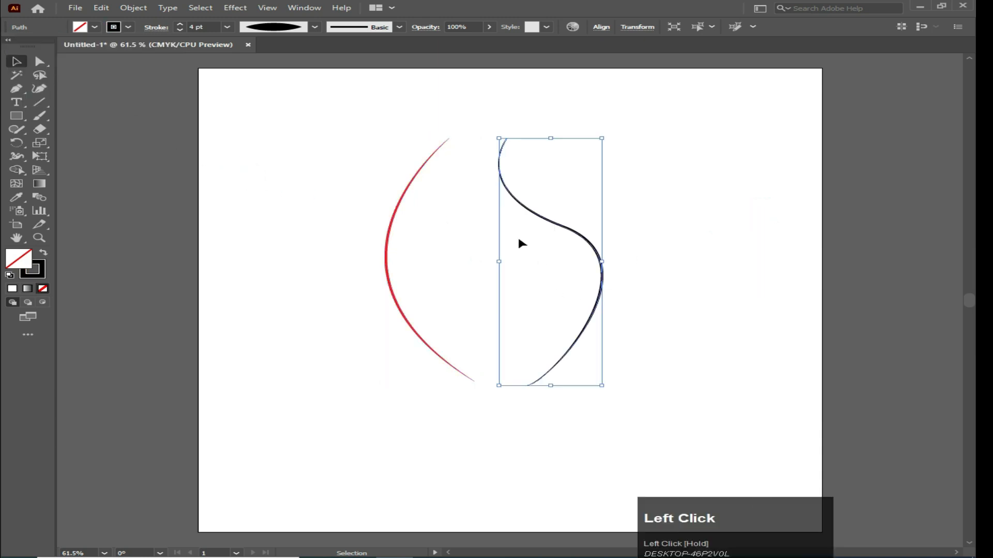
pyautogui.click(127, 27)
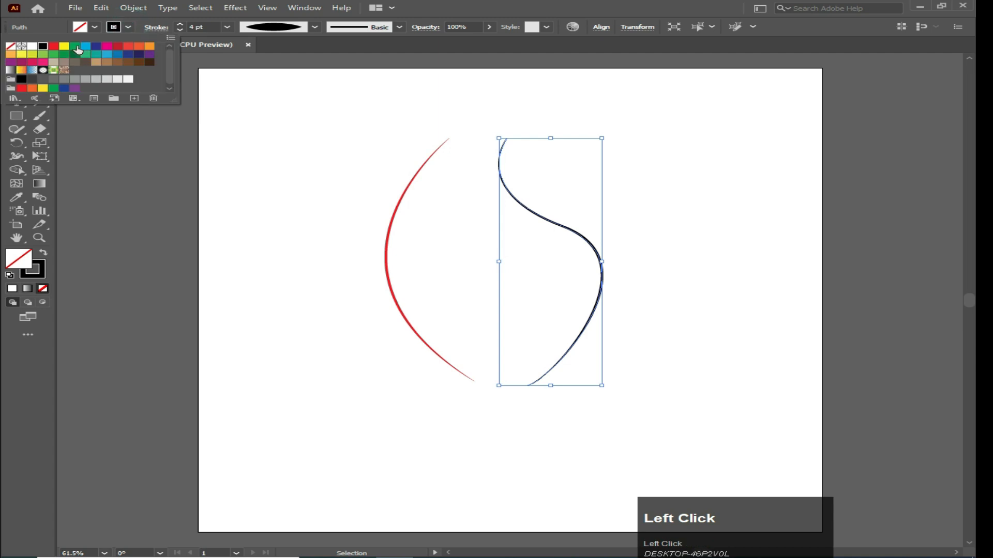
pyautogui.click(89, 49)
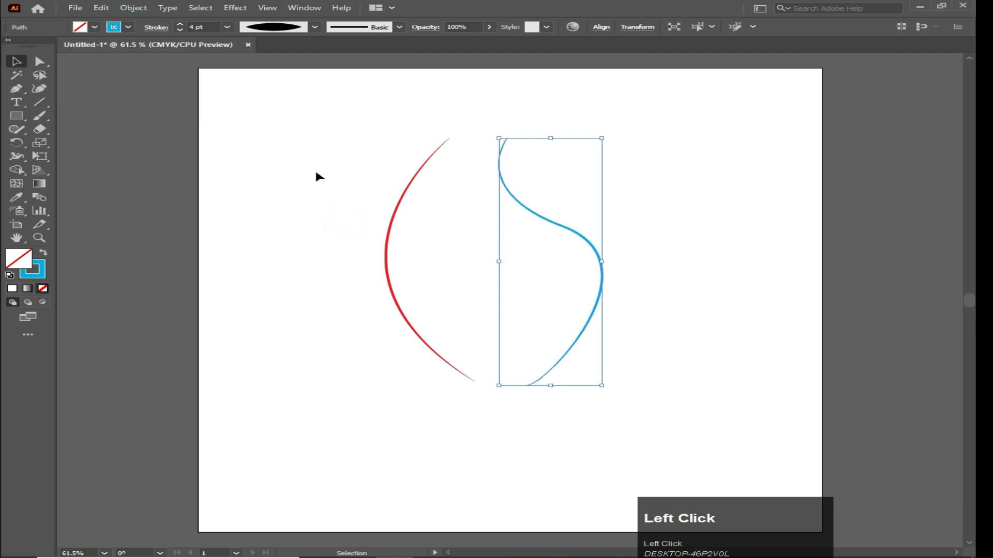
pyautogui.click(315, 168)
# Step: Select both curves and set the blend options to Specified Steps with 30 steps
pyautogui.moveTo(301, 145); pyautogui.dragTo(676, 378)
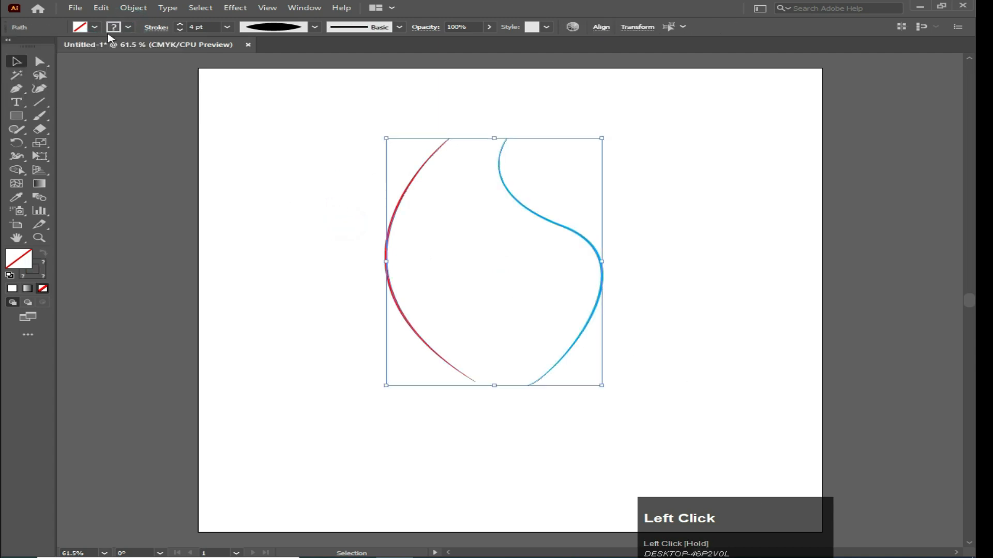
pyautogui.click(133, 7)
pyautogui.moveTo(223, 335)
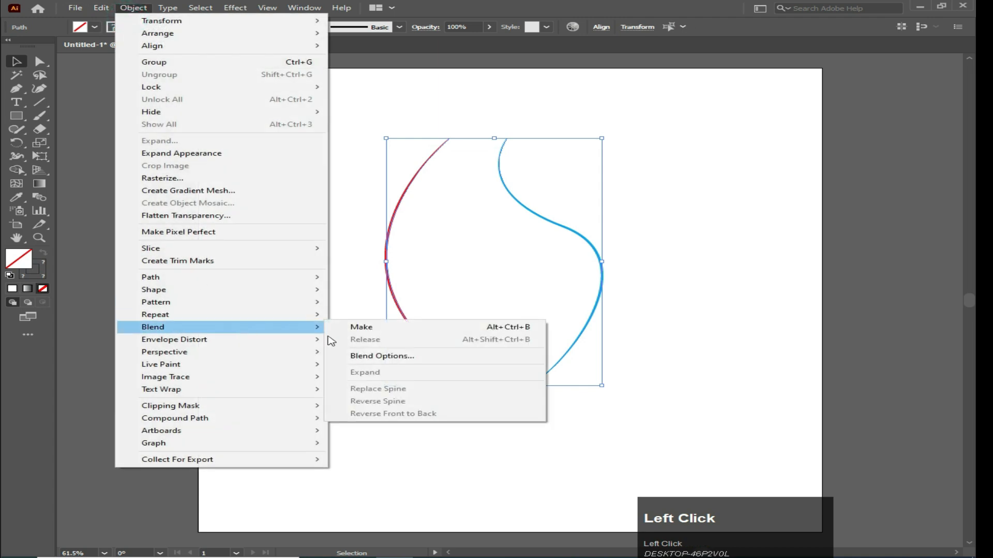
pyautogui.click(380, 356)
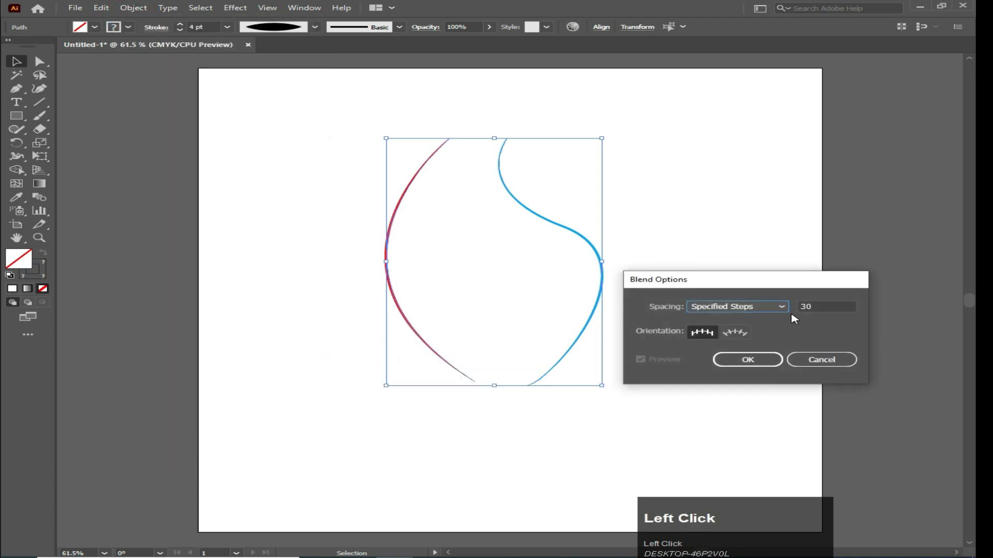
pyautogui.click(764, 310)
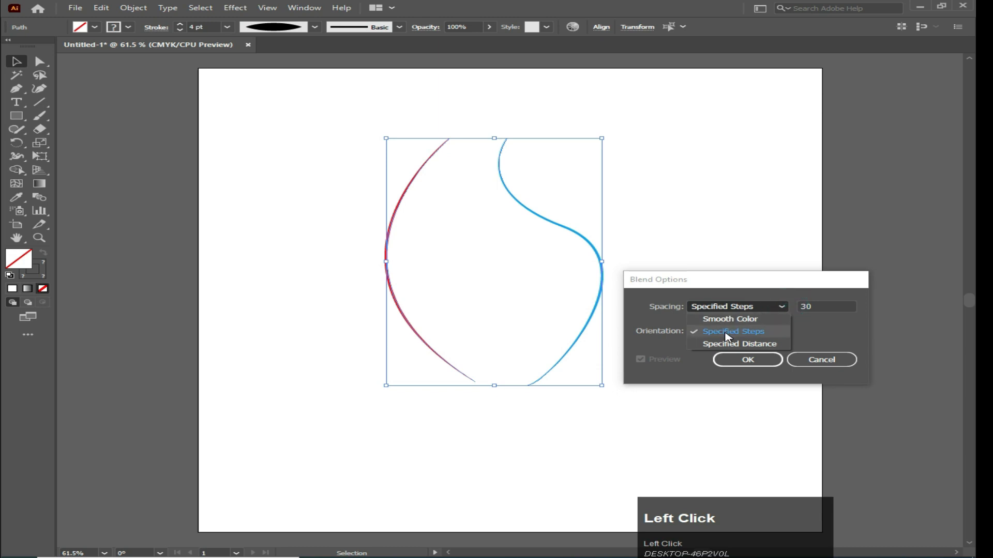
pyautogui.click(737, 329)
pyautogui.click(823, 306)
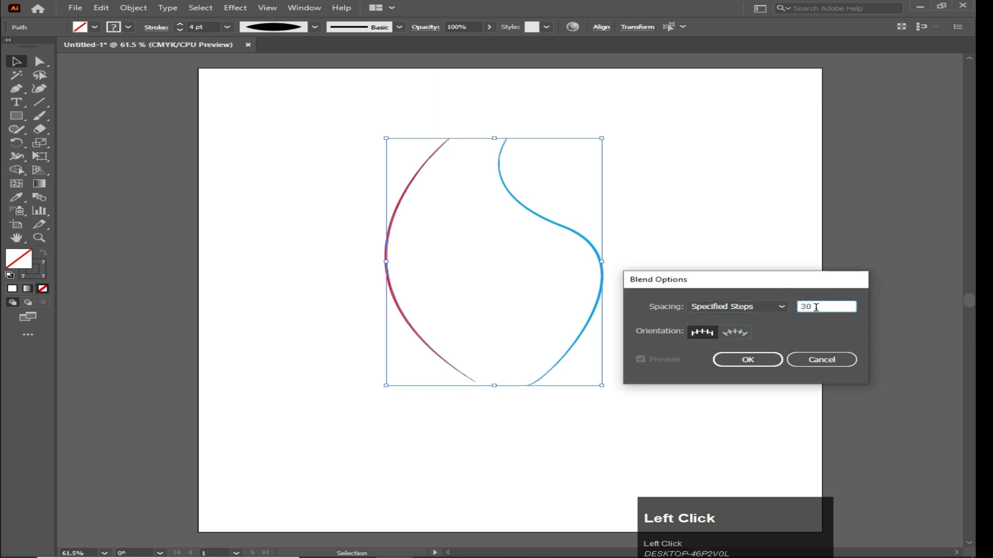
pyautogui.click(828, 306)
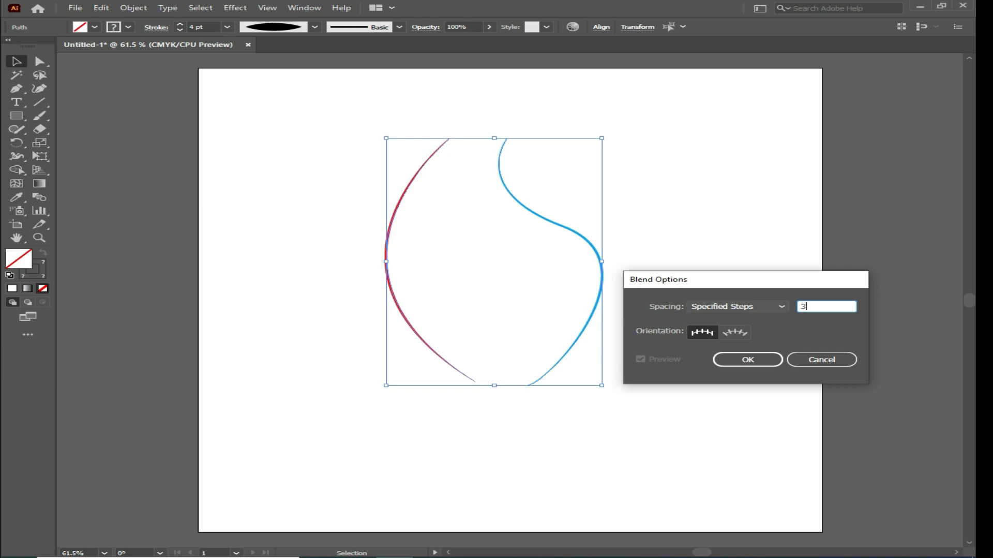
pyautogui.click(750, 359)
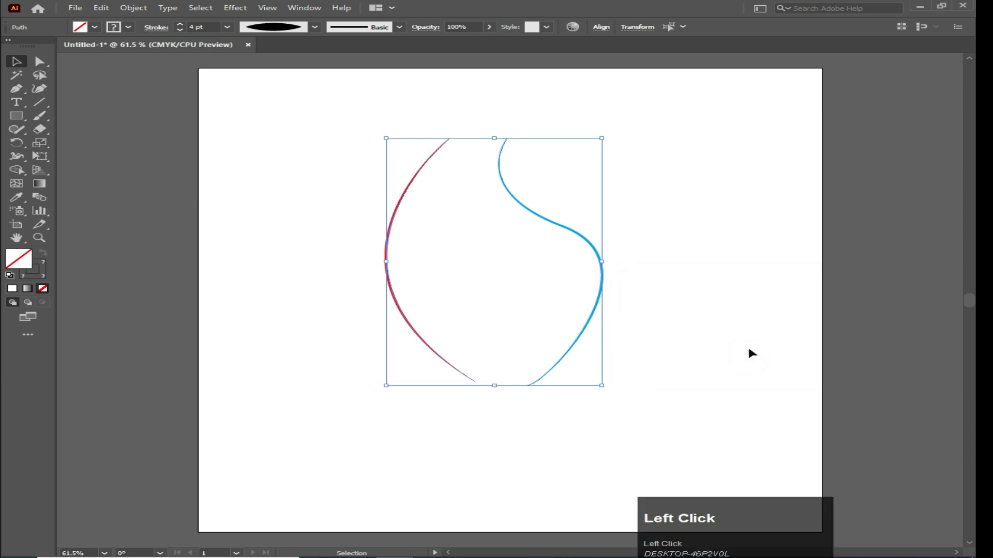
# Step: Make a blend between the selected red and blue curves
pyautogui.click(132, 7)
pyautogui.moveTo(311, 328)
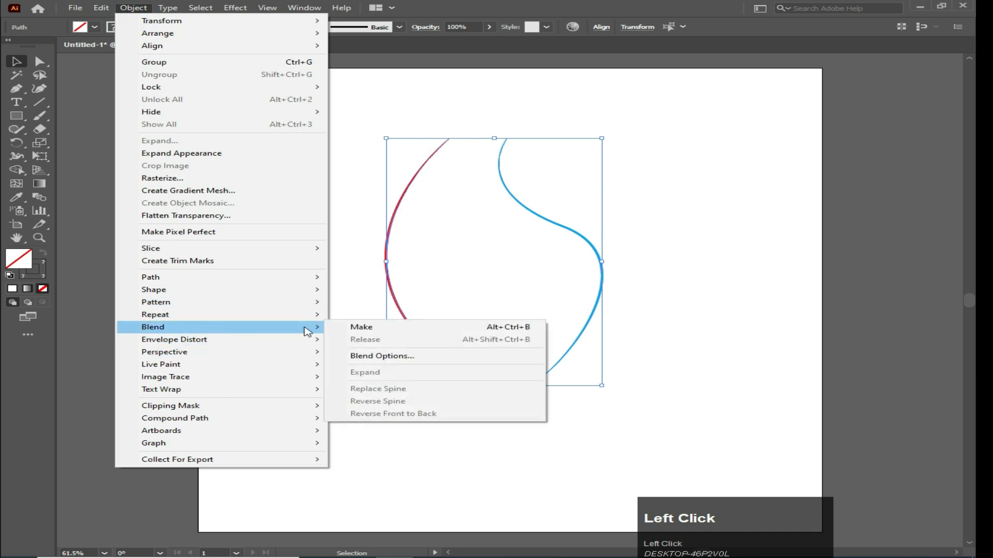
pyautogui.click(383, 327)
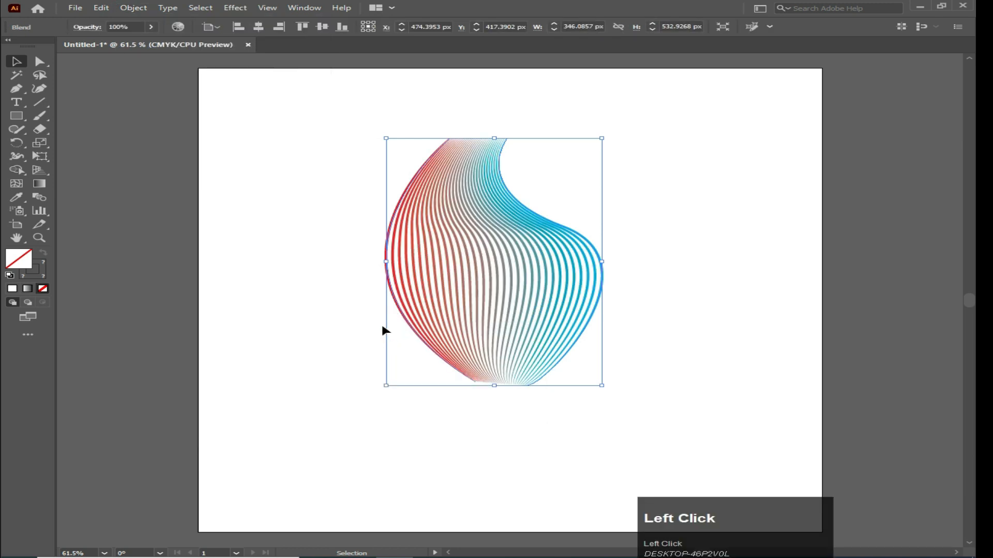
# Step: Move the blue curve's top anchor point onto the red curve's top anchor with the Direct Selection tool
pyautogui.click(39, 61)
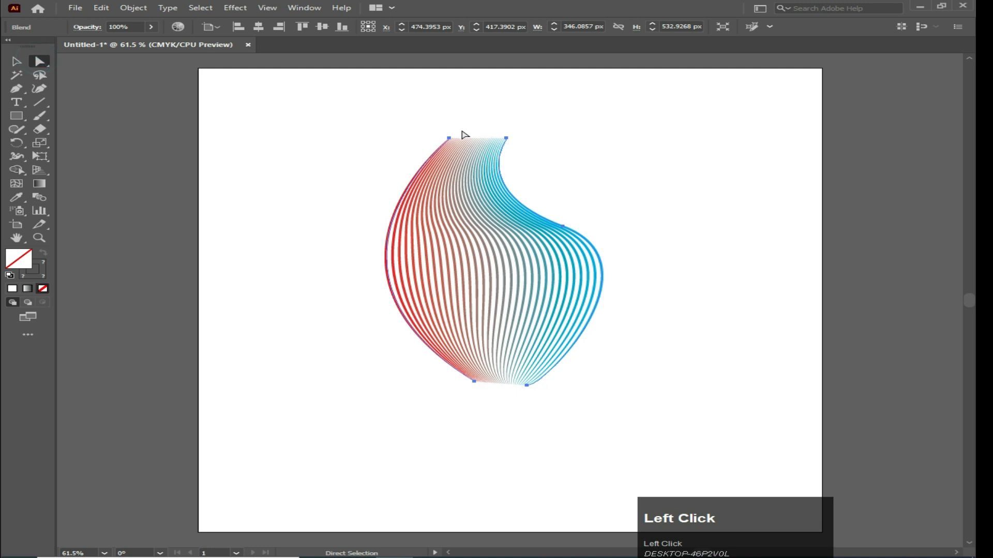
pyautogui.moveTo(502, 141); pyautogui.dragTo(512, 164)
pyautogui.click(591, 164)
pyautogui.click(497, 119)
pyautogui.click(527, 138)
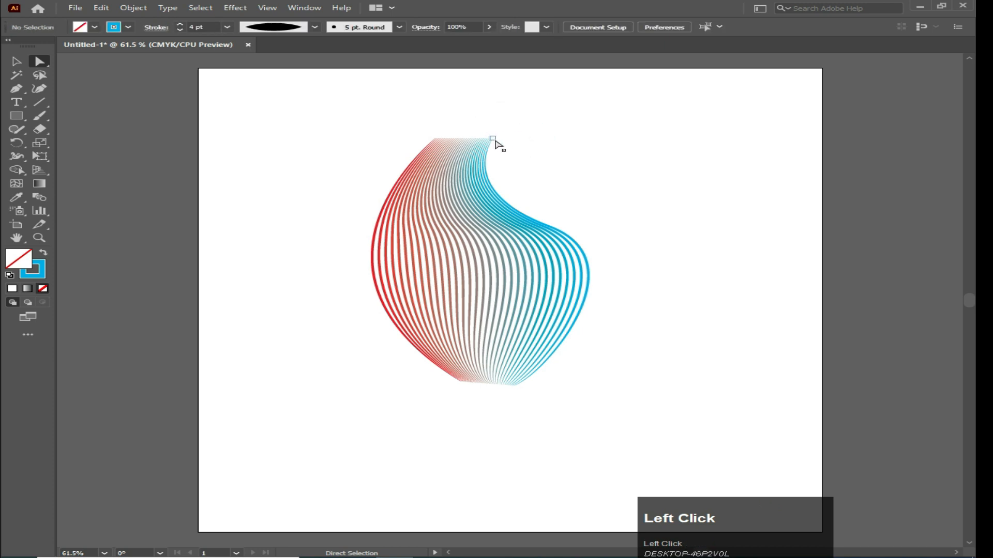
pyautogui.moveTo(493, 141); pyautogui.dragTo(437, 141)
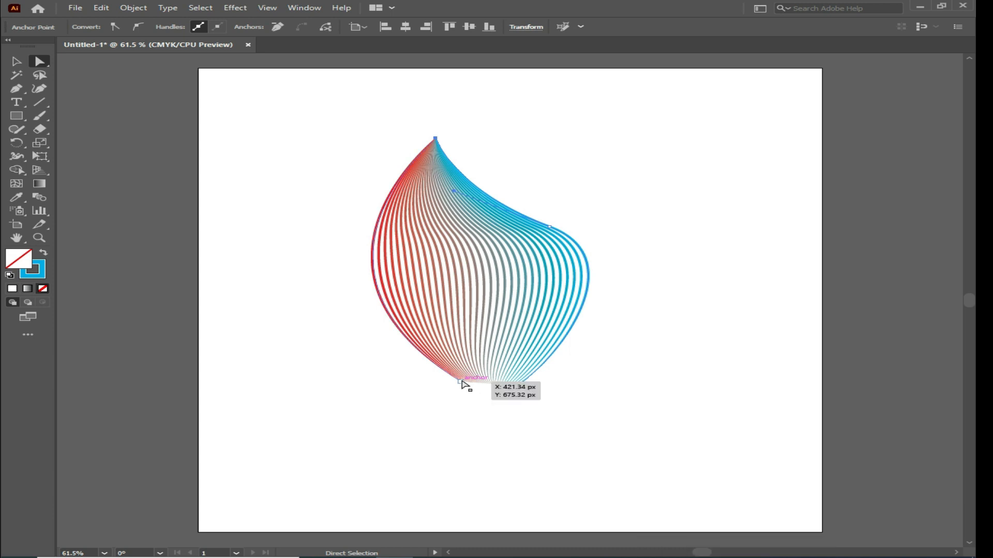
# Step: Move the red curve's bottom anchor point onto the blue curve's bottom anchor so the blend ends in a point
pyautogui.click(462, 382)
pyautogui.moveTo(461, 383); pyautogui.dragTo(514, 387)
pyautogui.click(481, 417)
# Step: Select the whole blend and open the Distort & Transform Transform effect for it, keeping the artwork in view
pyautogui.moveTo(296, 151); pyautogui.dragTo(571, 423)
pyautogui.click(16, 61)
pyautogui.click(324, 210)
pyautogui.moveTo(304, 146); pyautogui.dragTo(563, 449)
pyautogui.moveTo(540, 342); pyautogui.dragTo(540, 343)
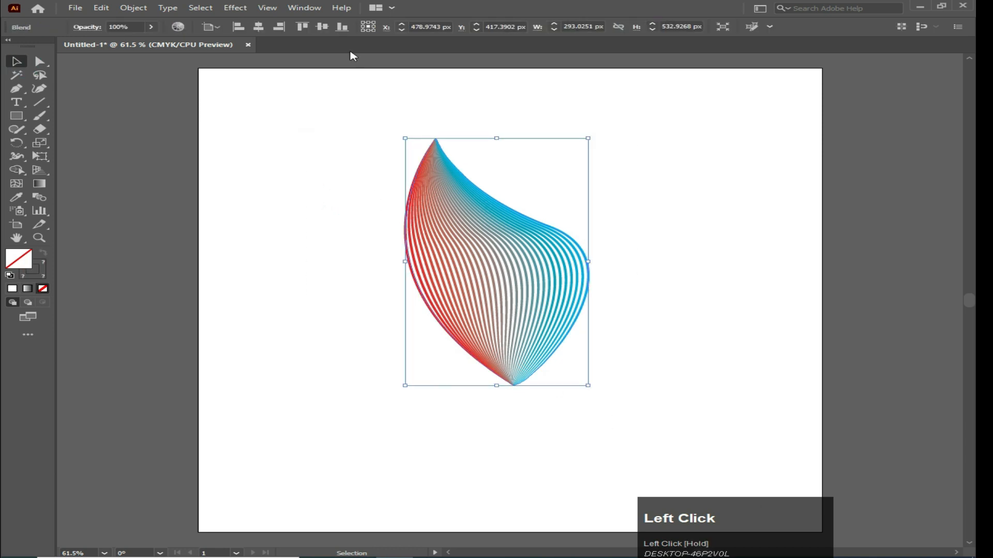
pyautogui.click(243, 9)
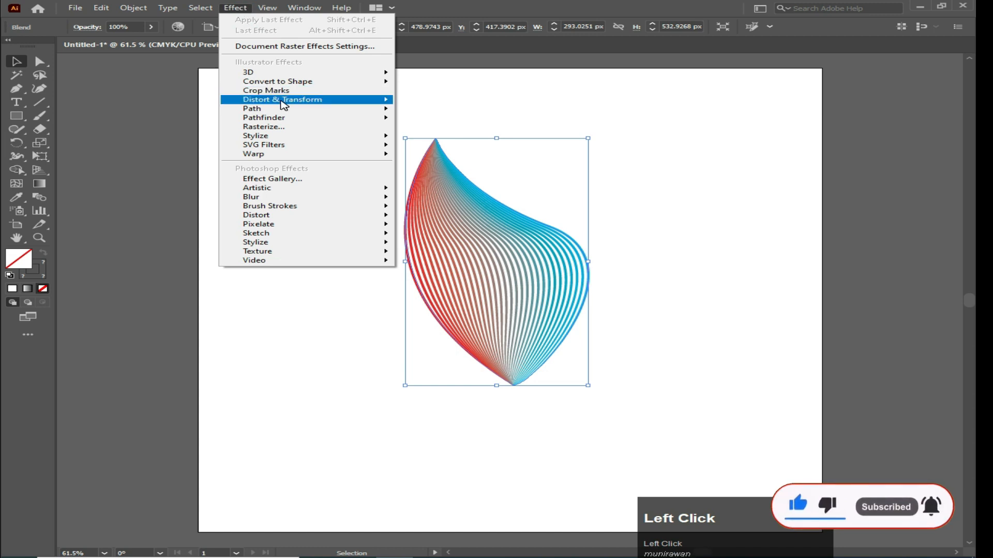
pyautogui.moveTo(284, 105)
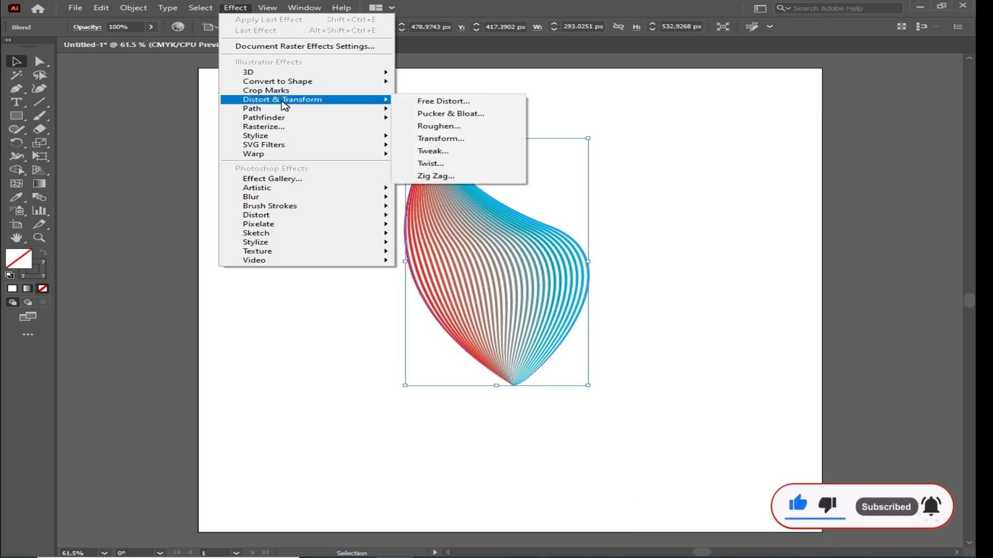
pyautogui.click(453, 141)
pyautogui.moveTo(759, 207); pyautogui.dragTo(673, 69)
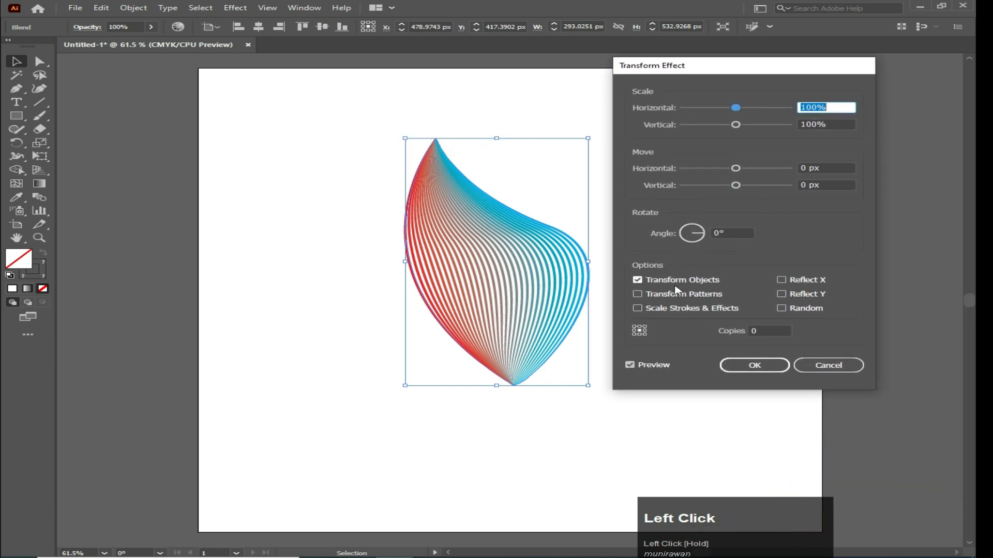
# Step: Set the Transform effect's reference point to bottom centre with 10 copies at a 360/10 rotation angle, and apply it
pyautogui.click(640, 334)
pyautogui.click(759, 331)
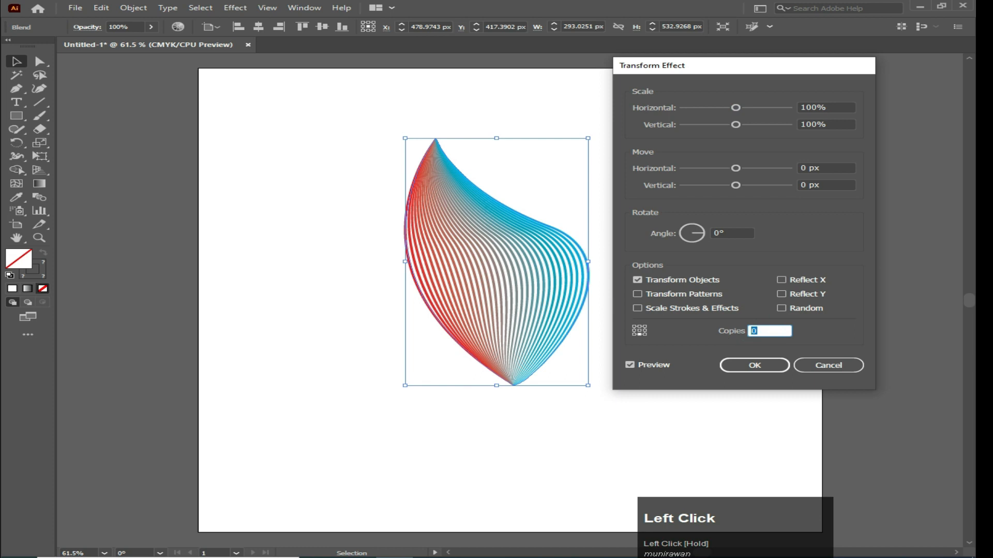
pyautogui.write('1')
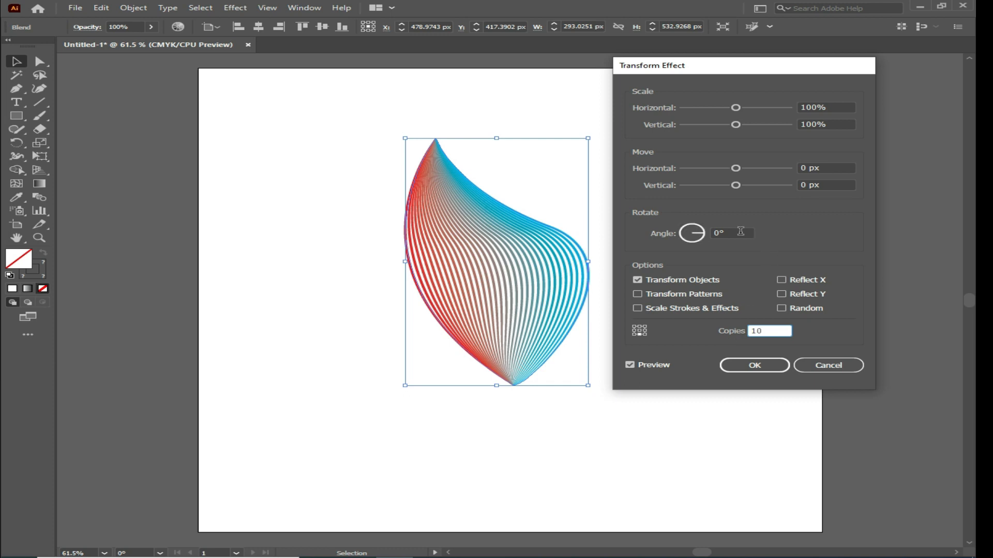
pyautogui.click(708, 235)
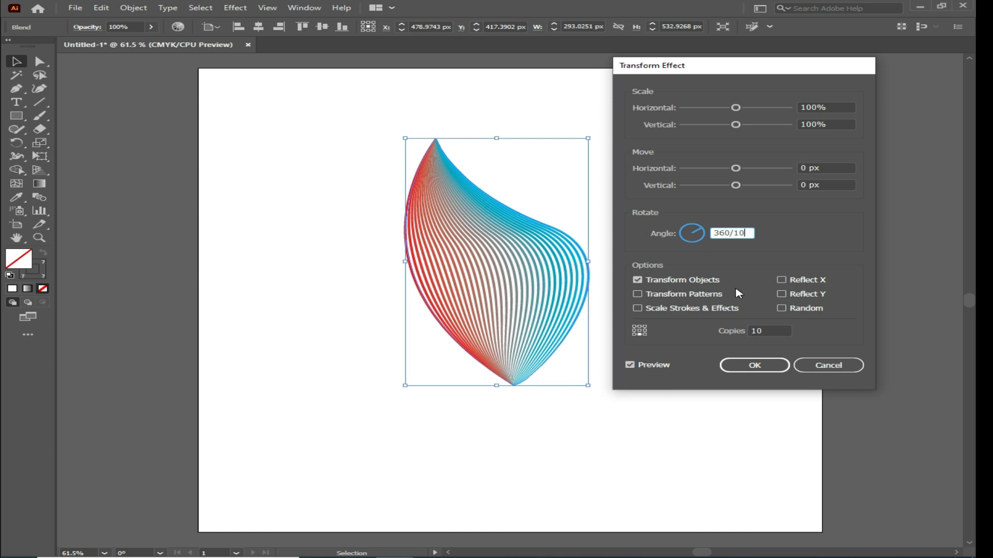
pyautogui.click(756, 365)
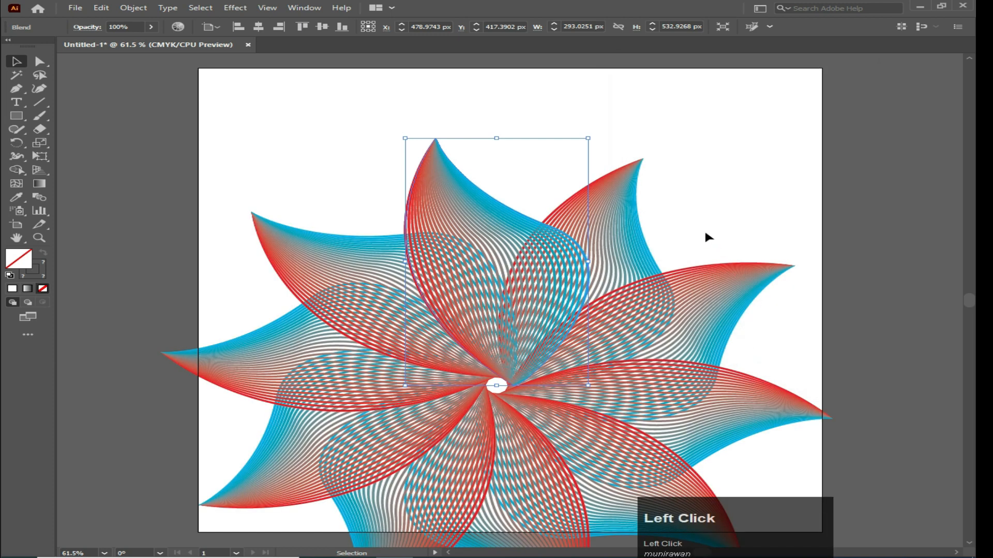
# Step: Scale the whole flower down proportionally about its centre until it fits the artboard, with the original petal about 184 px wide
pyautogui.click(16, 61)
pyautogui.click(275, 164)
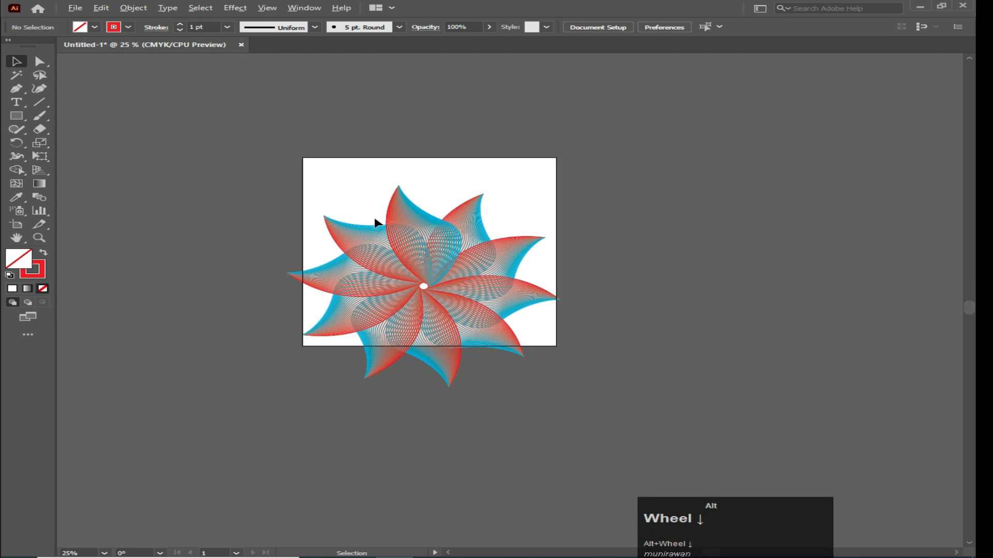
pyautogui.keyDown('alt'); pyautogui.scroll(-3, 372, 217); pyautogui.keyUp('alt')
pyautogui.moveTo(248, 133); pyautogui.dragTo(516, 416)
pyautogui.click(646, 264)
pyautogui.moveTo(197, 146); pyautogui.dragTo(537, 325)
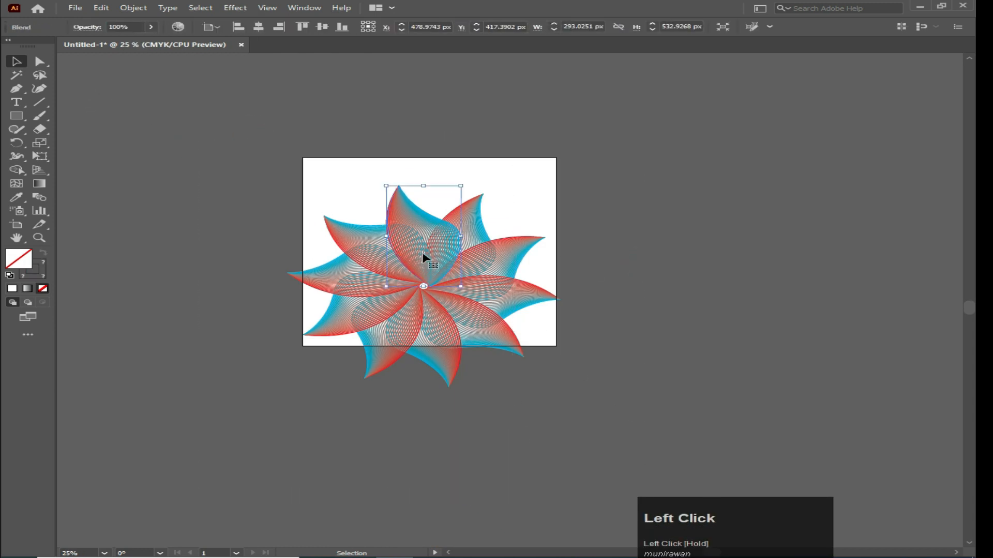
pyautogui.moveTo(383, 184); pyautogui.dragTo(401, 204)
pyautogui.click(531, 305)
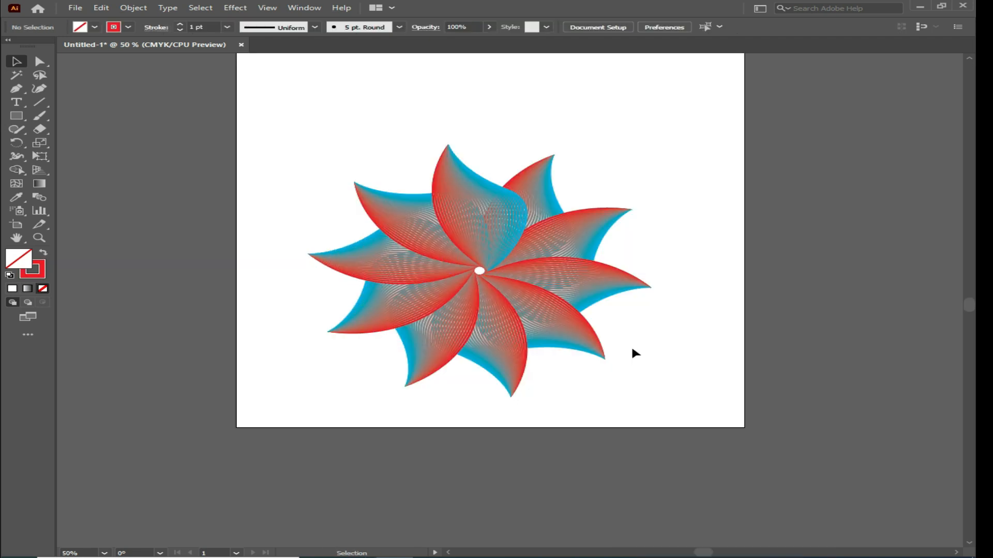
pyautogui.hotkey('ctrl', '+')
# Step: Create a rectangle 1000 px wide and as tall as the artboard
pyautogui.click(16, 115)
pyautogui.click(228, 161)
pyautogui.write('1000')
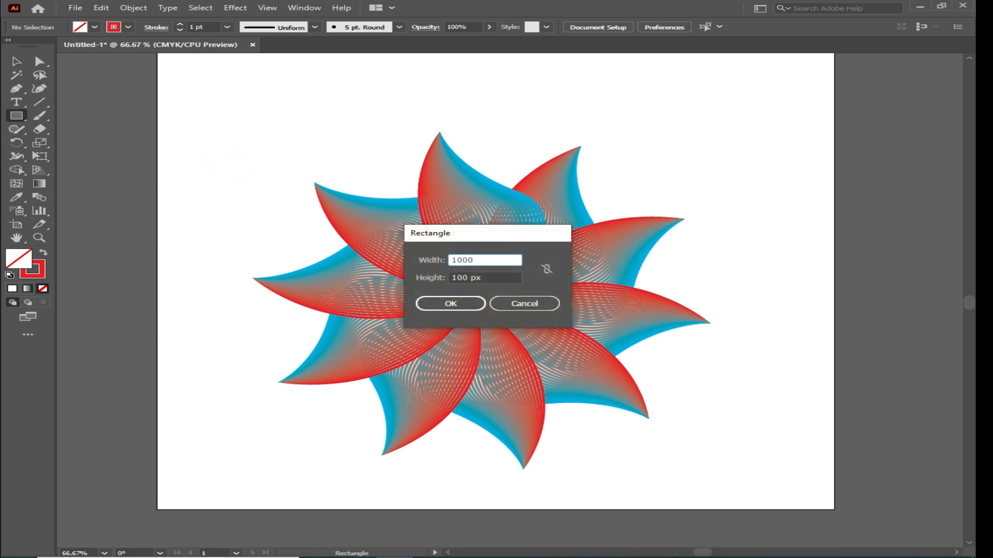
pyautogui.click(501, 275)
pyautogui.write('1')
pyautogui.click(450, 303)
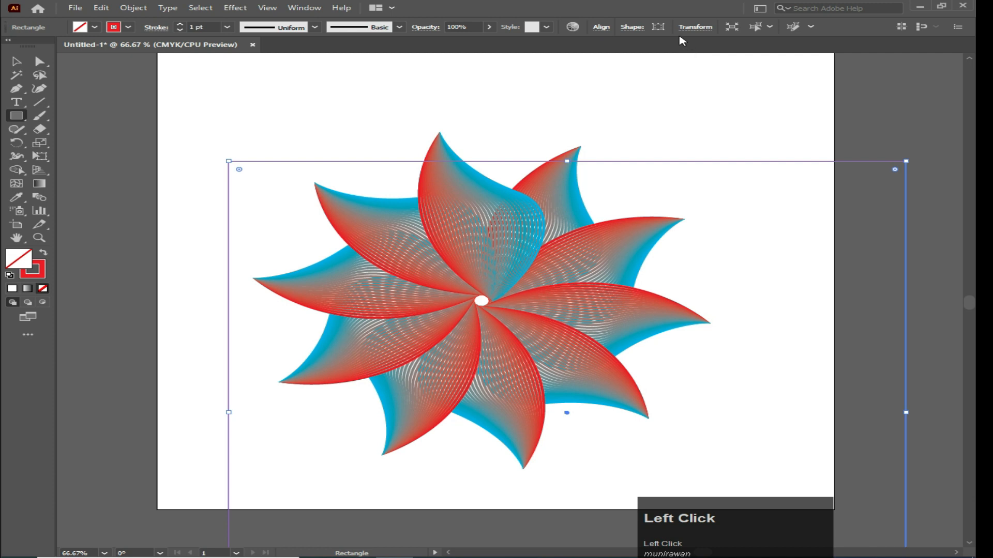
# Step: Centre the rectangle horizontally and vertically on the artboard
pyautogui.click(601, 26)
pyautogui.click(468, 58)
pyautogui.click(568, 59)
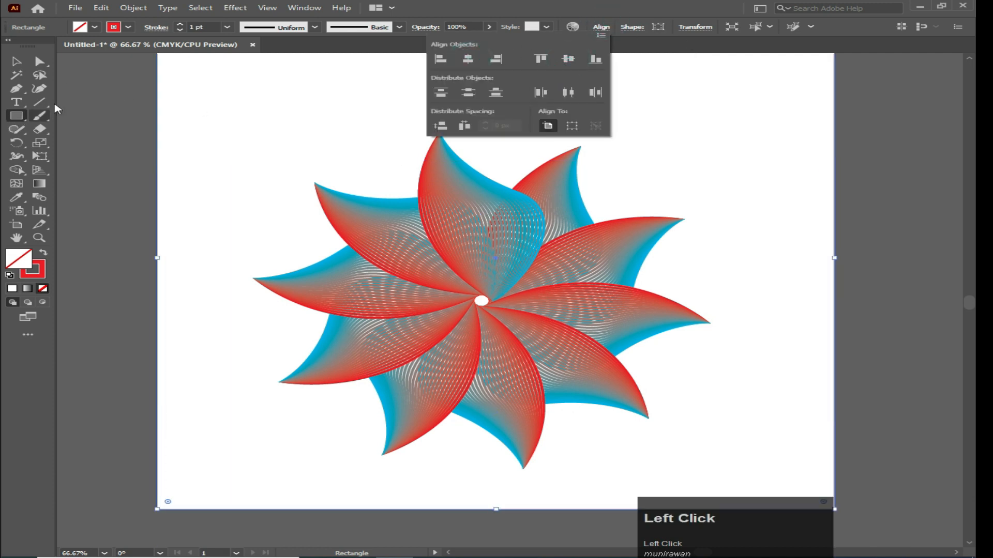
# Step: Remove the rectangle's stroke and fill it with black
pyautogui.click(128, 27)
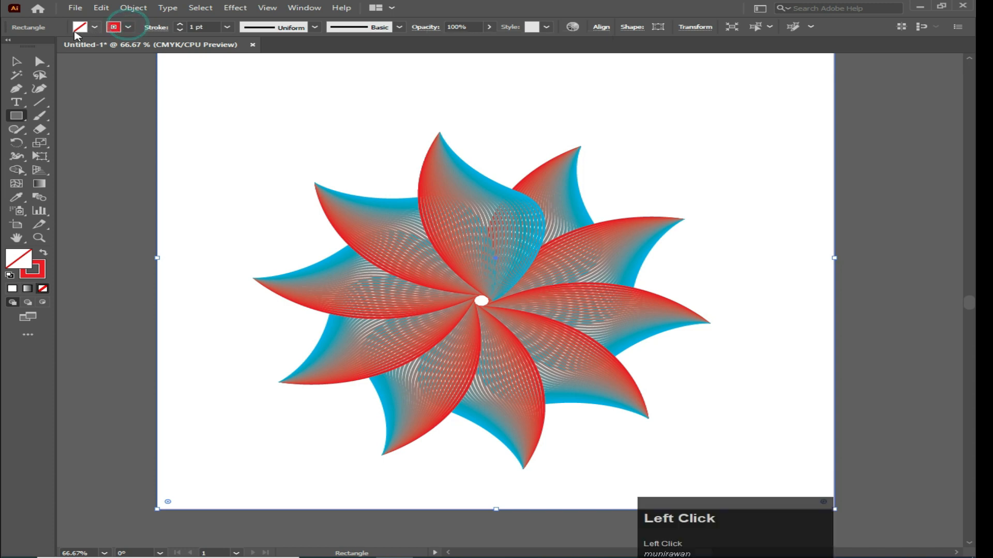
pyautogui.click(128, 27)
pyautogui.click(10, 46)
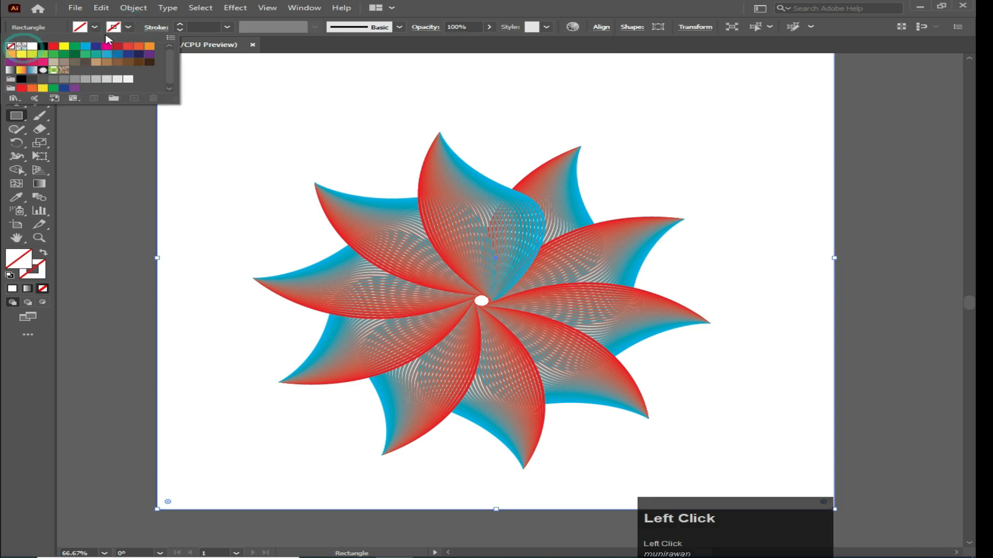
pyautogui.click(128, 26)
pyautogui.click(127, 27)
pyautogui.click(128, 26)
pyautogui.click(94, 27)
pyautogui.click(43, 49)
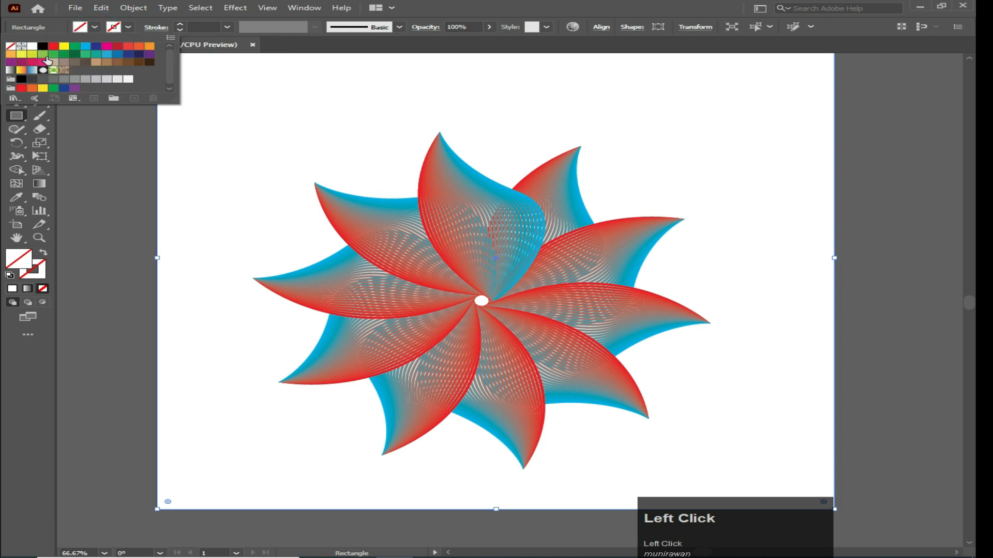
pyautogui.click(45, 46)
# Step: Send the black rectangle to the back, behind the flower
pyautogui.rightClick(287, 162)
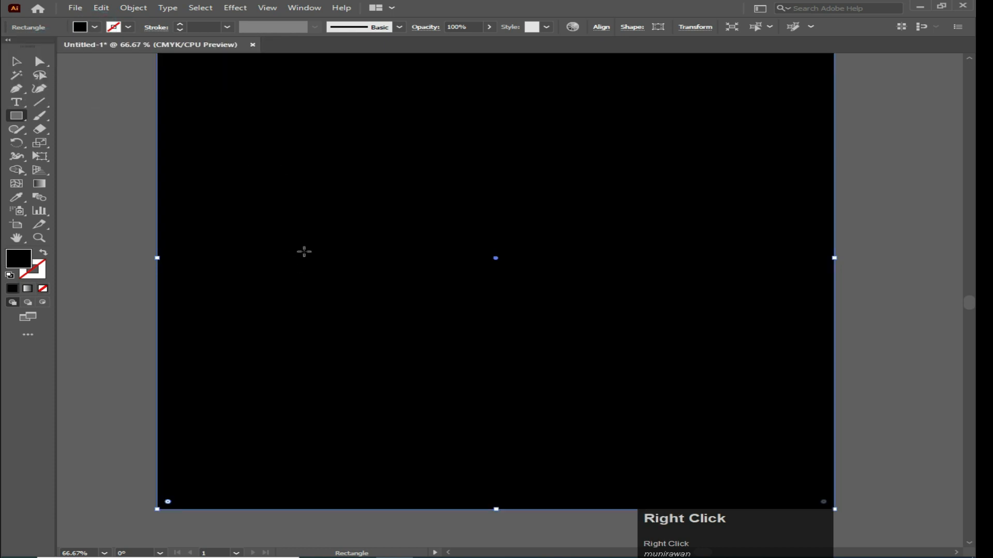
pyautogui.rightClick(311, 138)
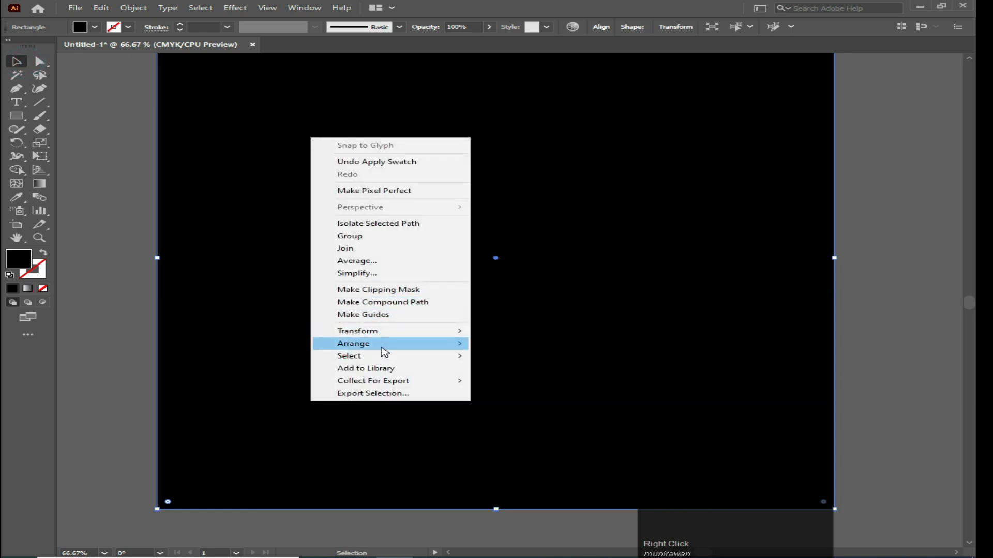
pyautogui.moveTo(381, 350)
pyautogui.click(528, 381)
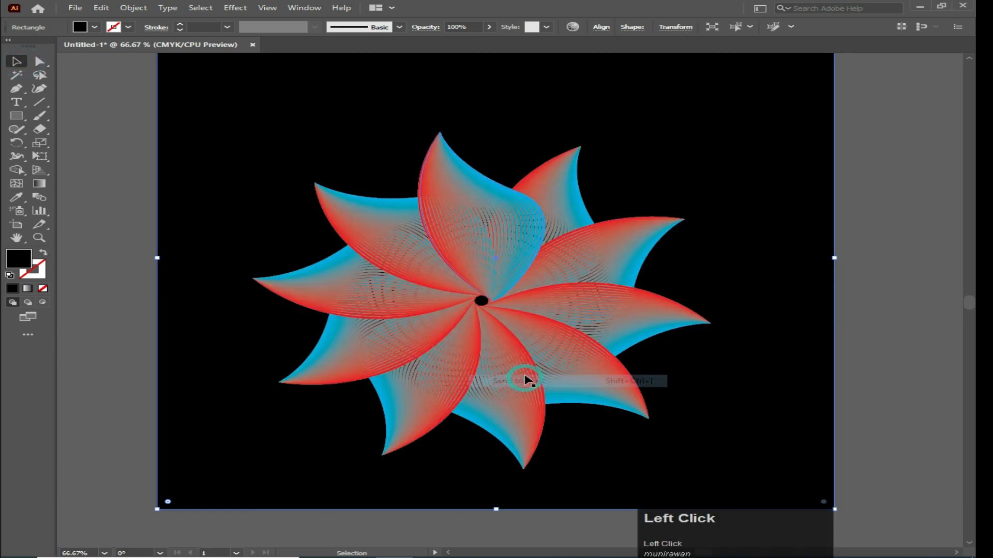
# Step: Try blue gradient, white, yellow-green, green, cyan and dark green fills on the background rectangle
pyautogui.click(94, 27)
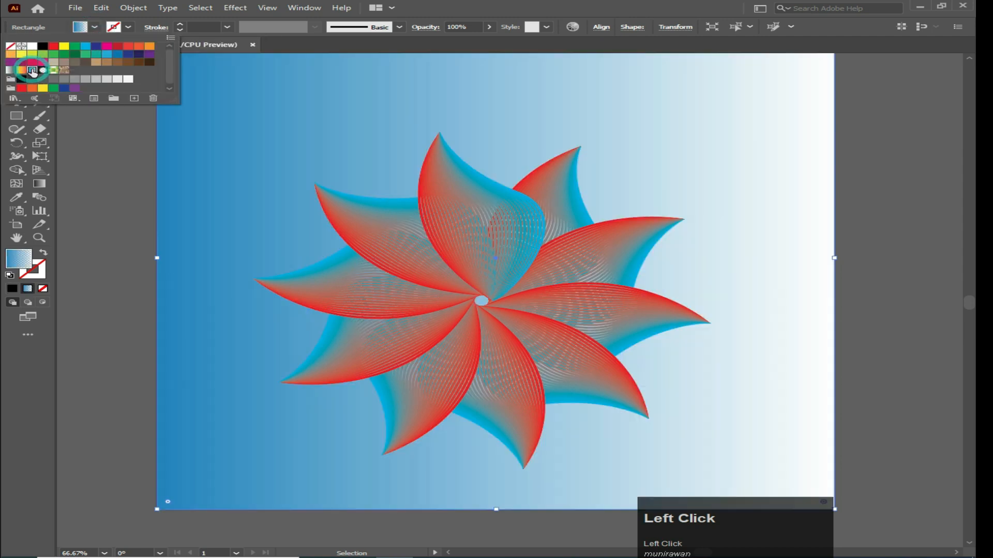
pyautogui.click(32, 70)
pyautogui.click(32, 46)
pyautogui.click(32, 54)
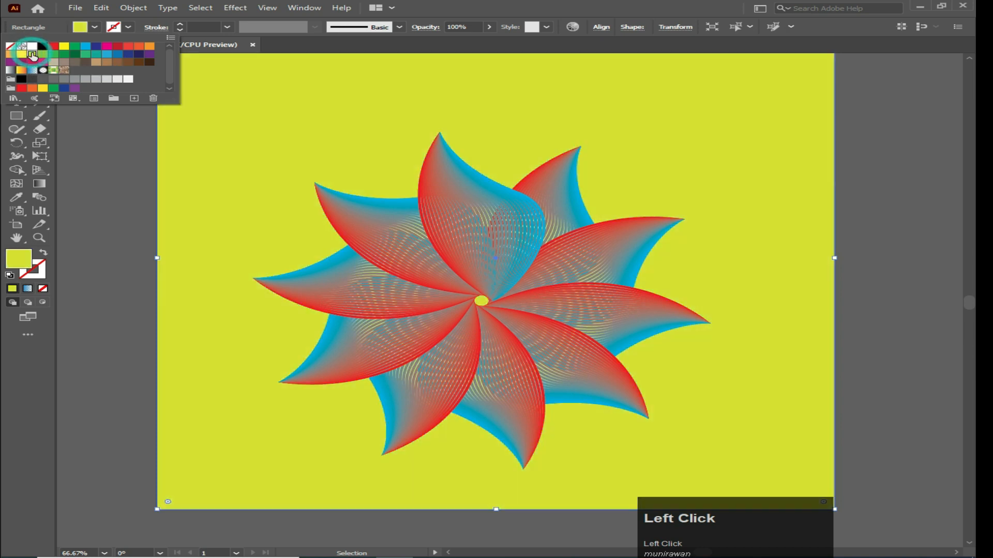
pyautogui.click(64, 54)
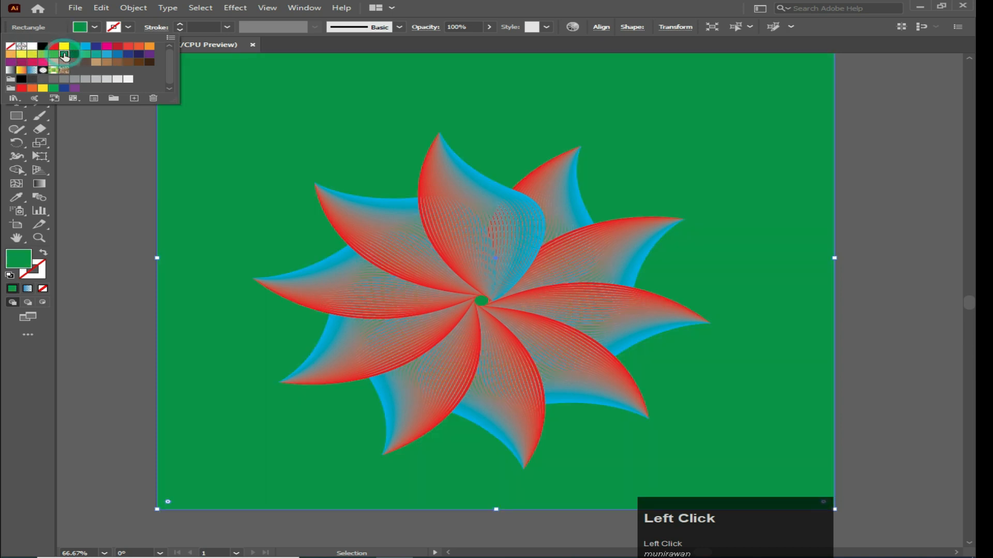
pyautogui.click(75, 48)
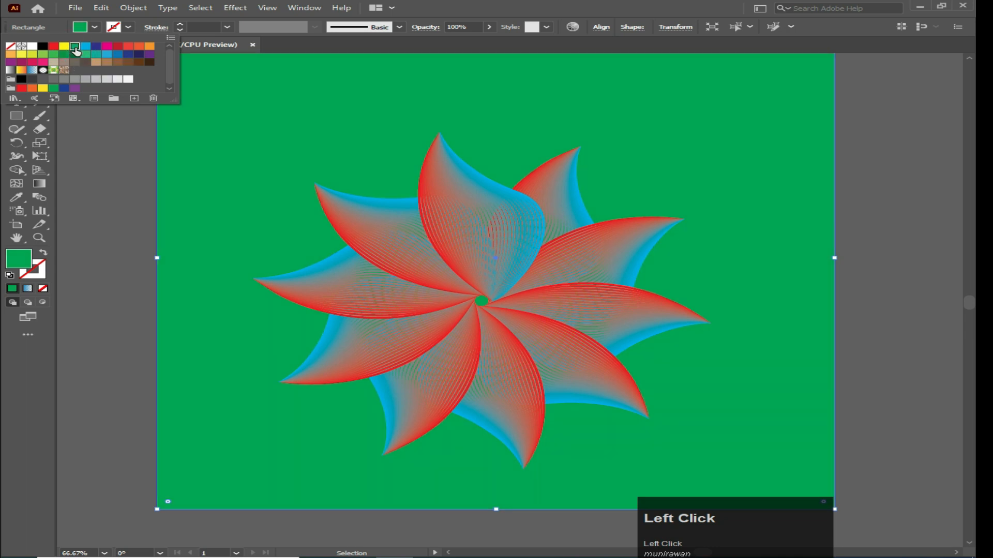
pyautogui.click(85, 47)
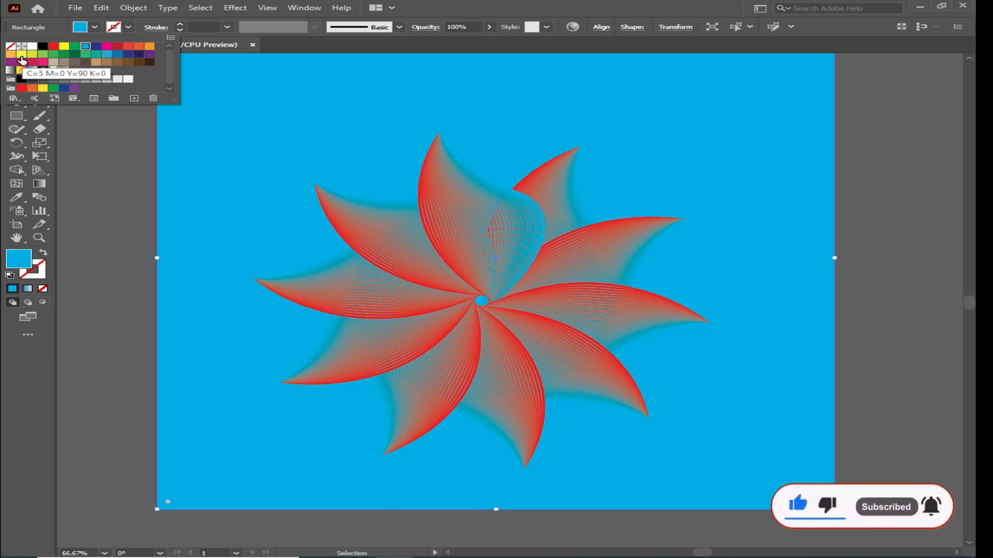
pyautogui.click(75, 54)
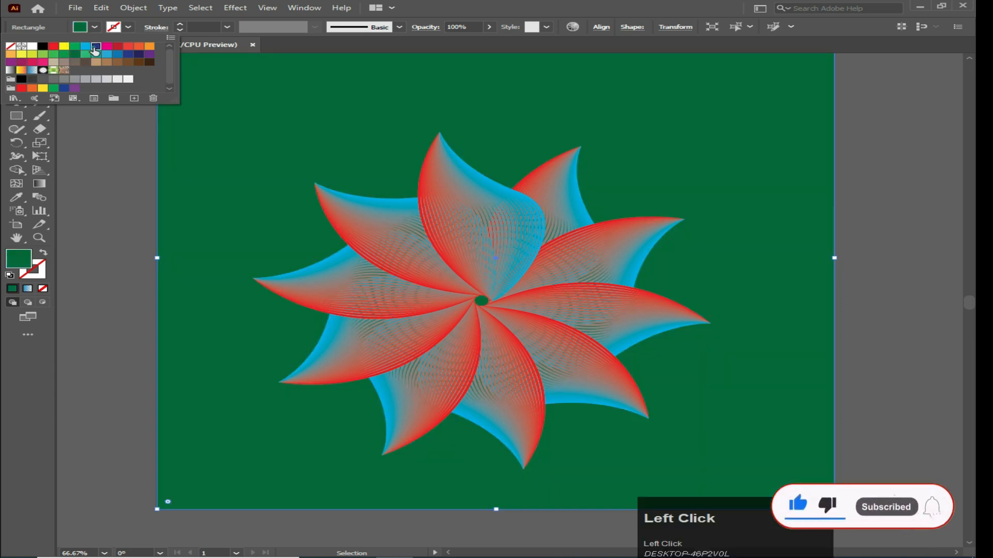
# Step: Fill the background rectangle with the dark blue swatch
pyautogui.click(95, 48)
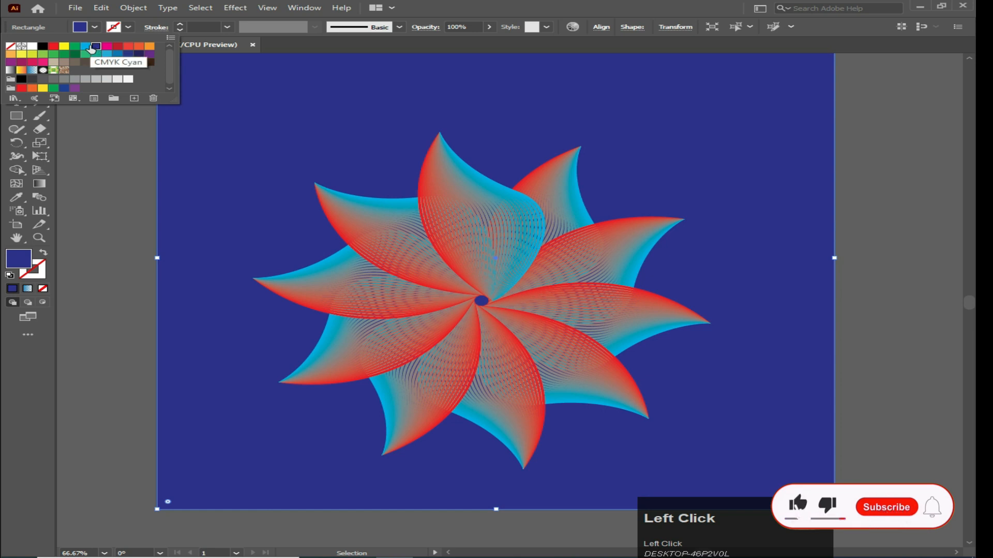
pyautogui.scroll(1, 238, 297)
pyautogui.click(139, 211)
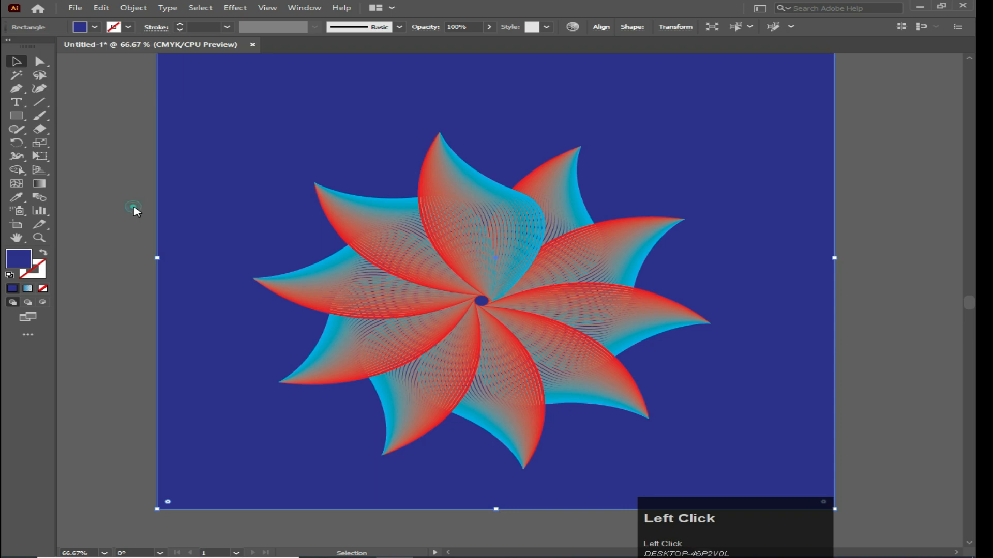
# Step: Select the flower blend and open the Stylize Drop Shadow effect for it
pyautogui.click(459, 228)
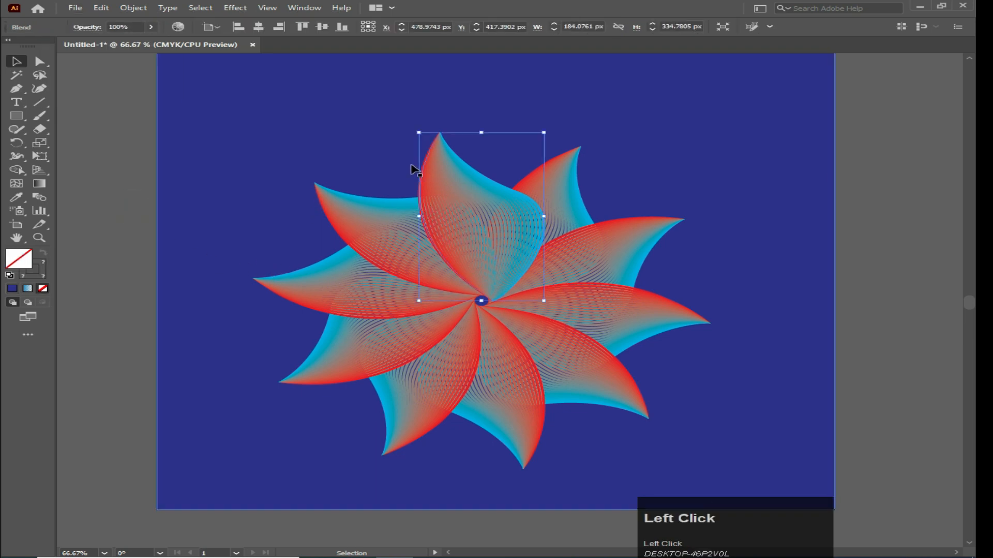
pyautogui.click(235, 8)
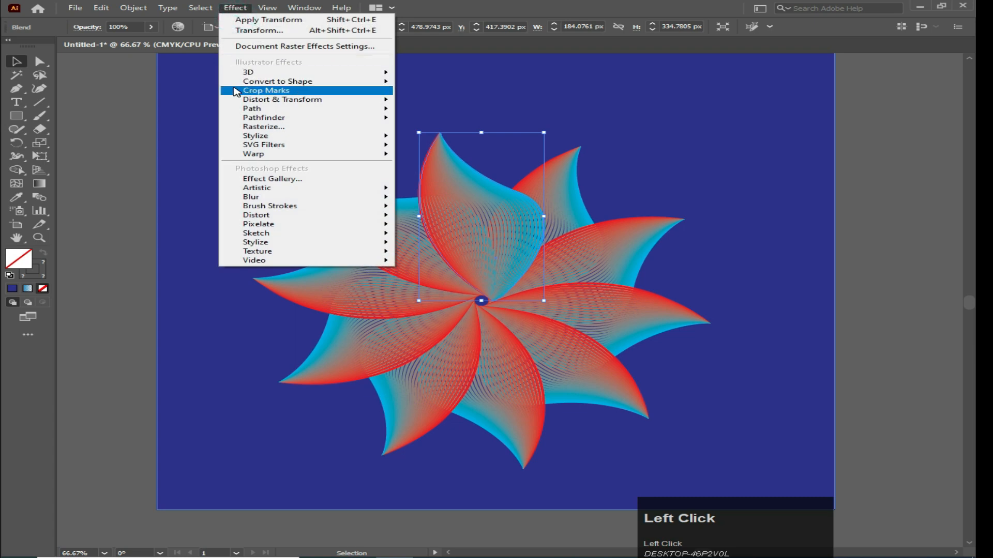
pyautogui.moveTo(248, 136)
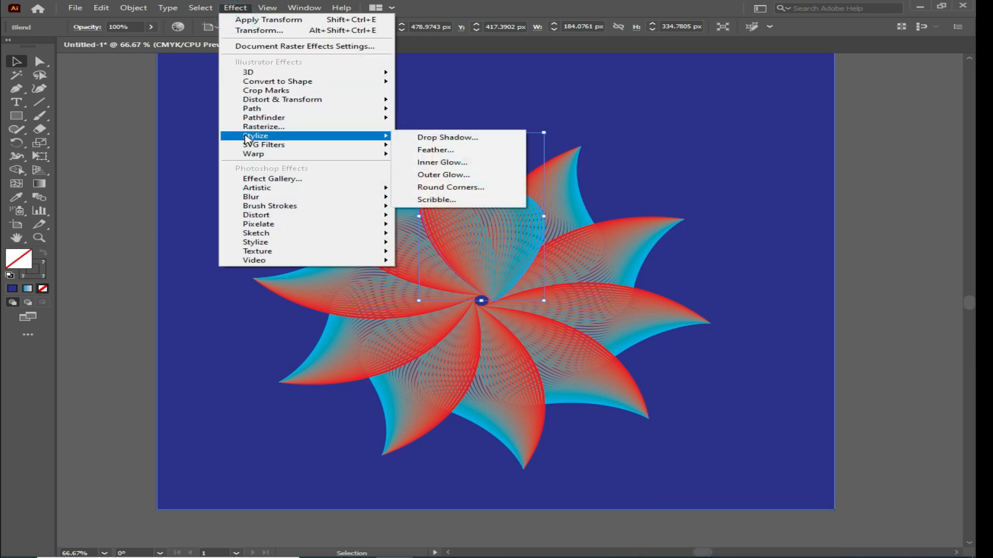
pyautogui.click(434, 137)
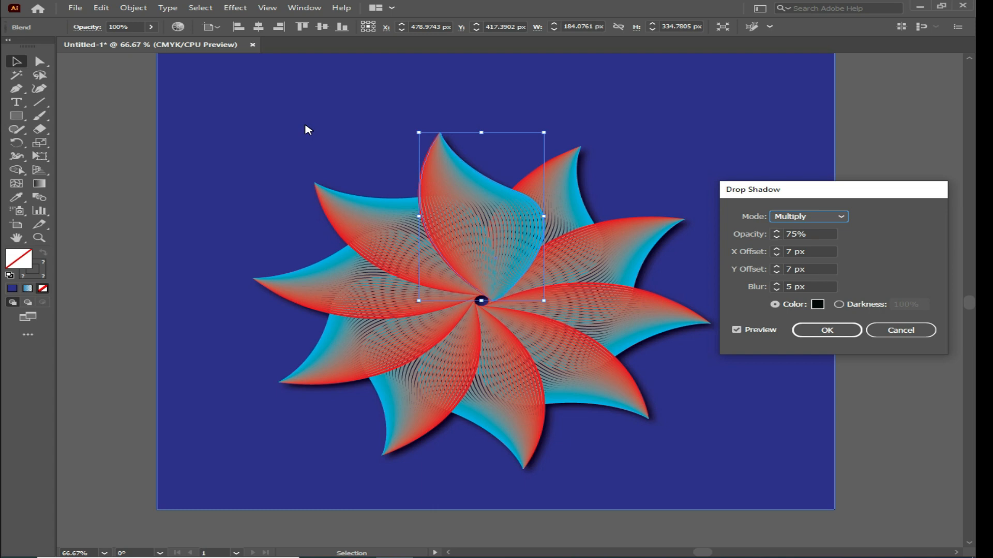
# Step: Lower the drop shadow's X offset to -1 px
pyautogui.click(776, 256)
pyautogui.click(776, 255)
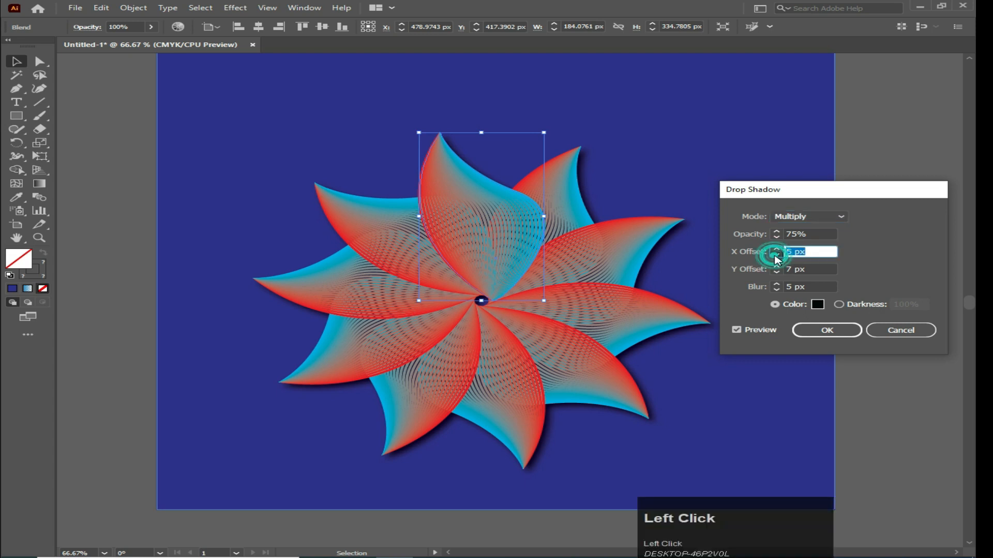
pyautogui.click(776, 256)
pyautogui.click(776, 255)
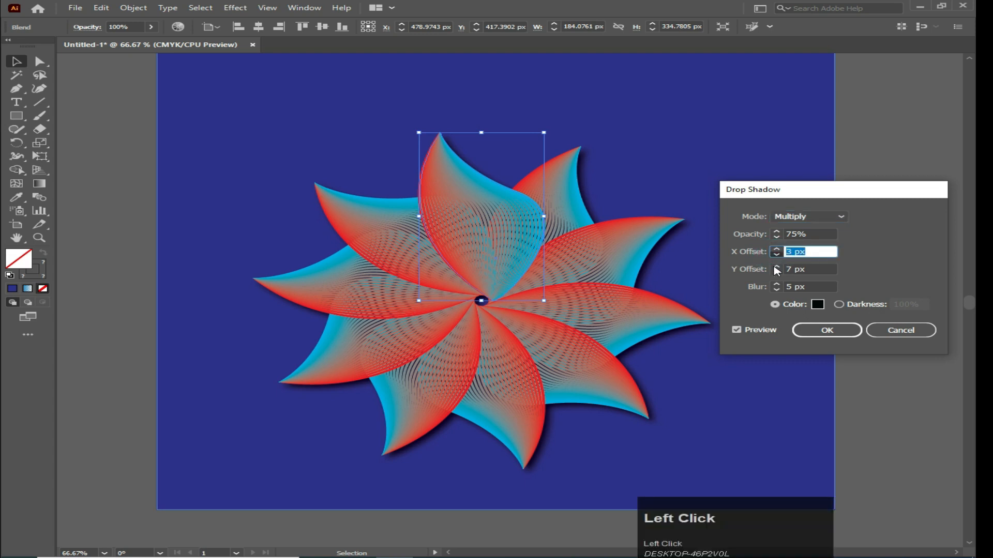
# Step: Set the drop shadow's Y offset to -2 px
pyautogui.click(777, 273)
pyautogui.click(777, 273)
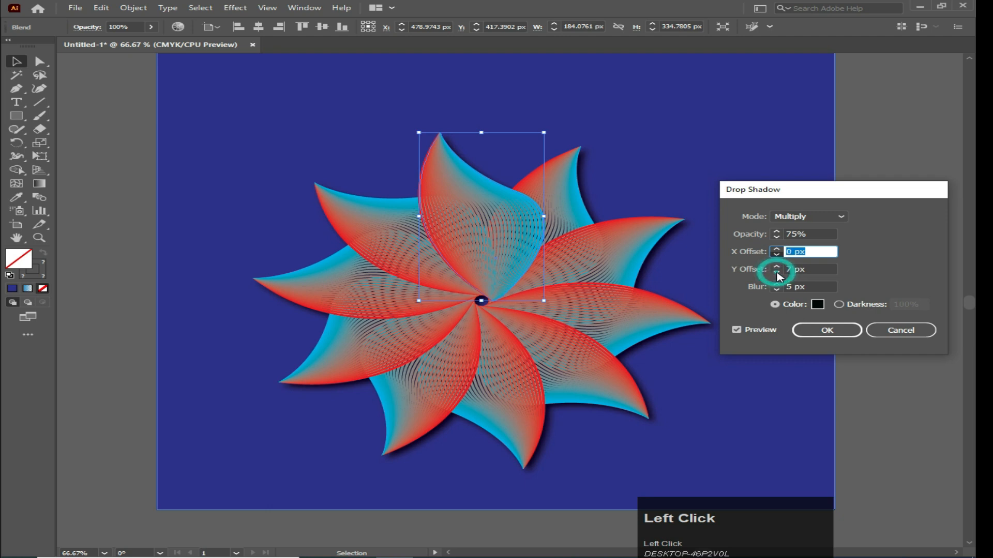
pyautogui.click(777, 273)
pyautogui.click(777, 273)
pyautogui.click(777, 273)
pyautogui.click(777, 273)
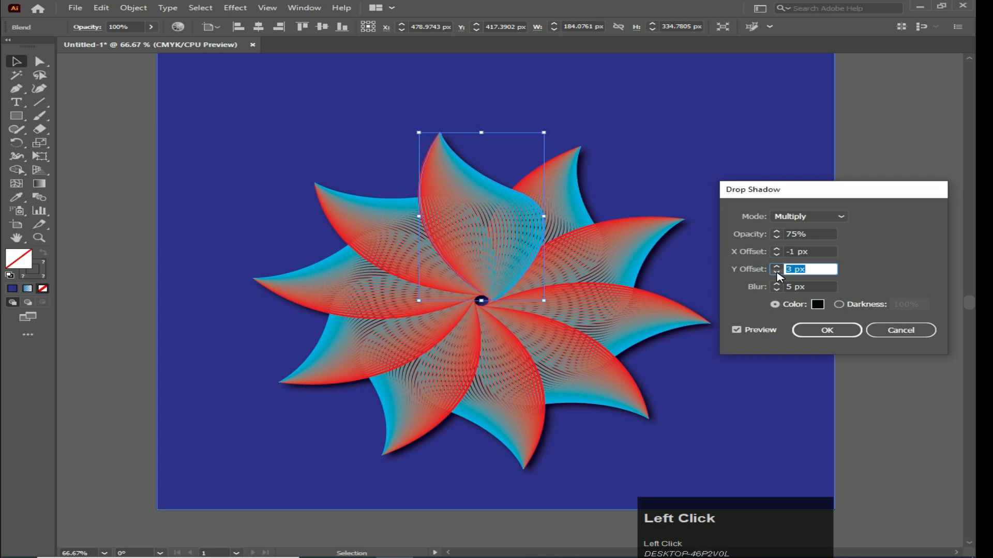
# Step: Set the drop shadow's X offset to 2 px
pyautogui.click(778, 250)
pyautogui.click(778, 250)
pyautogui.click(777, 249)
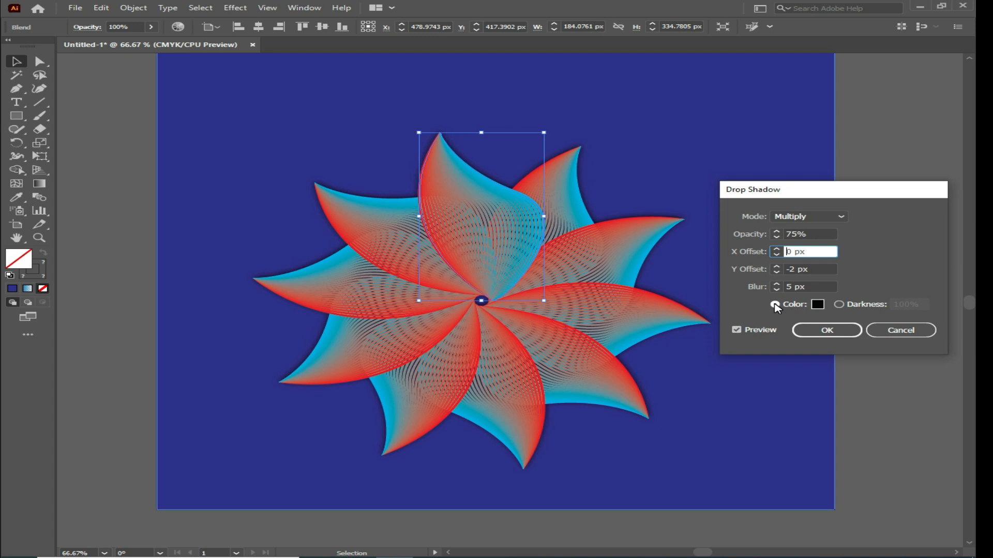
pyautogui.click(776, 249)
pyautogui.click(776, 249)
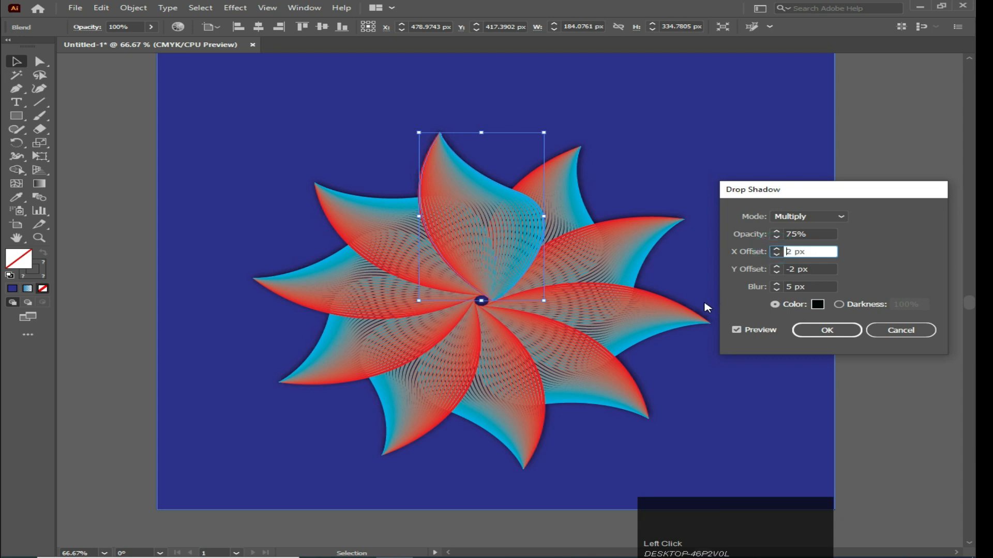
# Step: Try drop shadow blur values on the flower blend, from 3 px up to 22 px
pyautogui.click(776, 290)
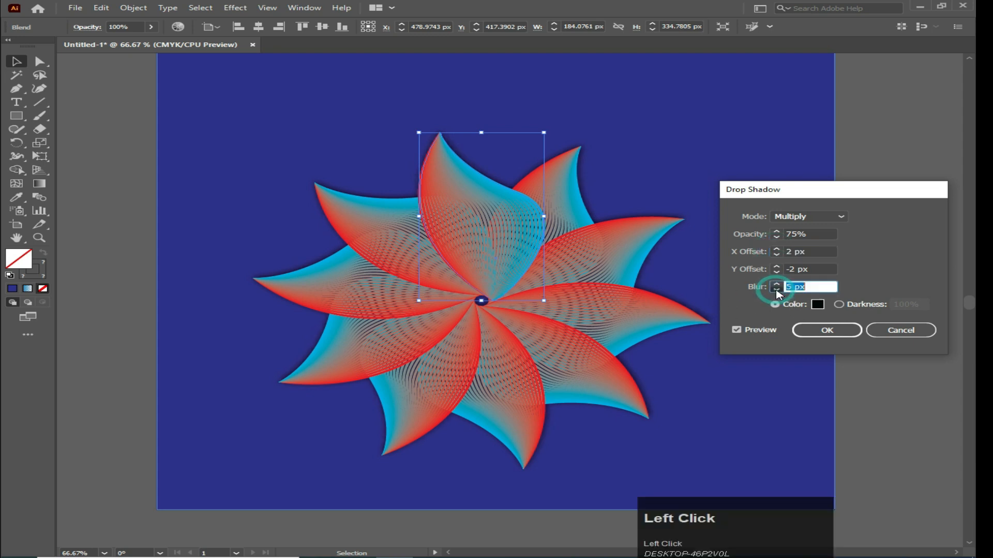
pyautogui.click(776, 289)
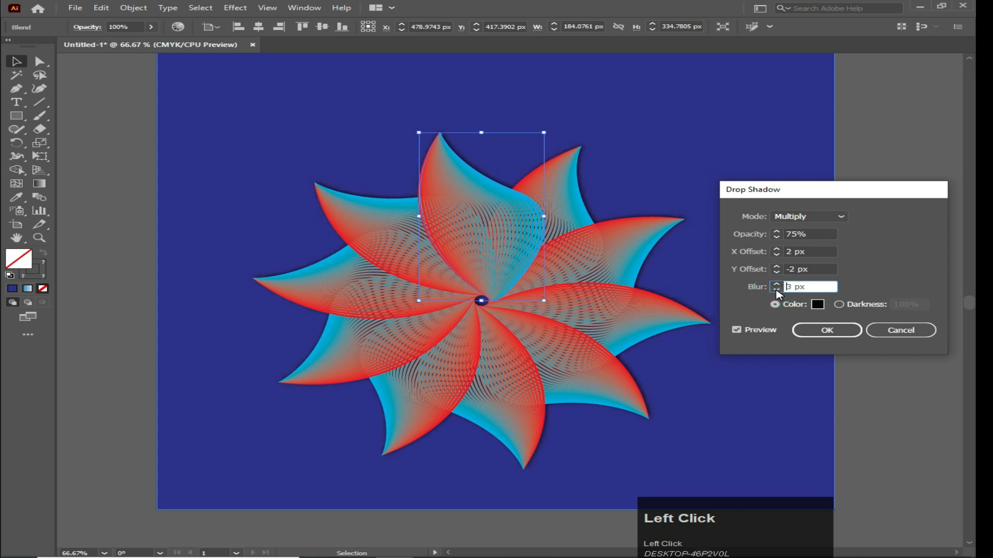
pyautogui.click(775, 286)
pyautogui.click(776, 285)
pyautogui.click(777, 284)
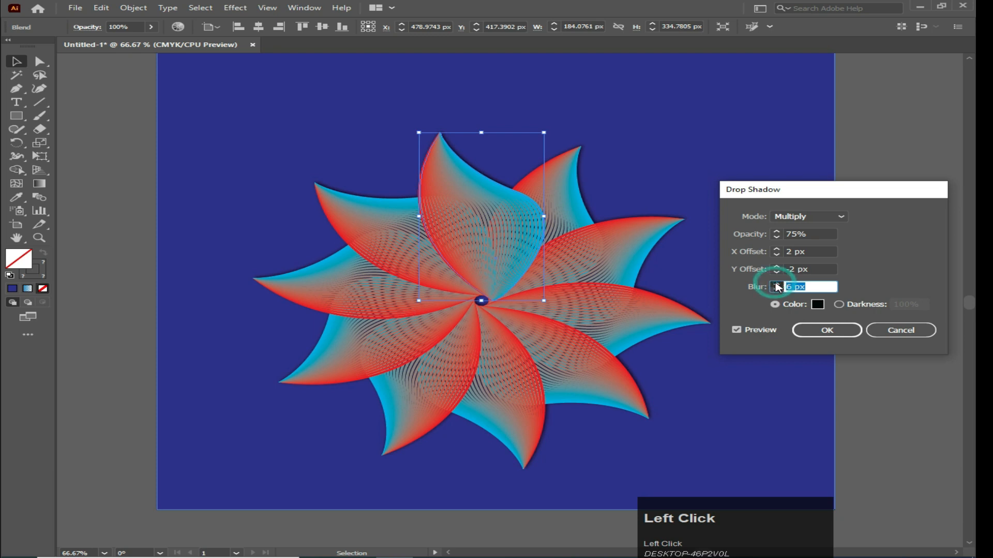
pyautogui.click(777, 284)
pyautogui.click(776, 284)
pyautogui.click(777, 285)
pyautogui.click(777, 285)
pyautogui.click(777, 284)
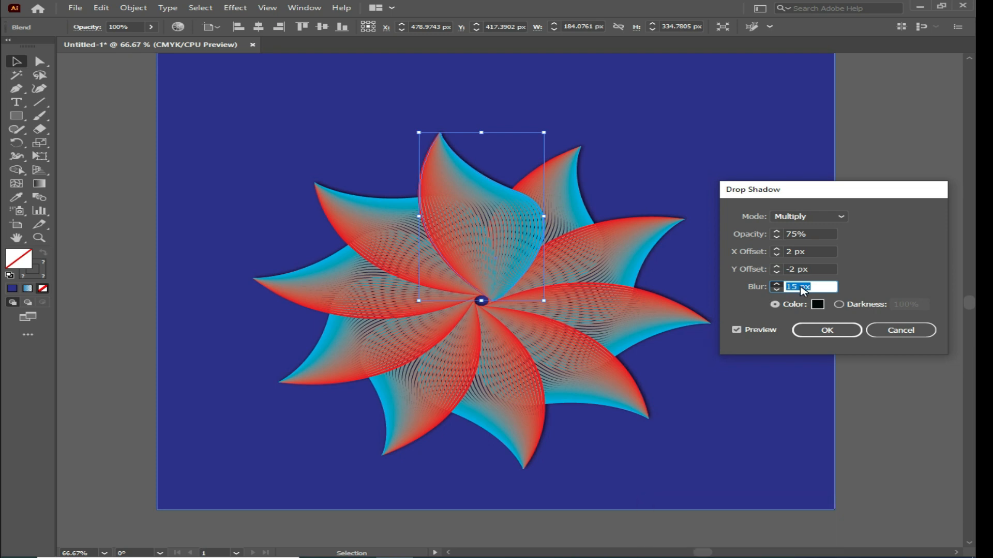
pyautogui.press('Up')
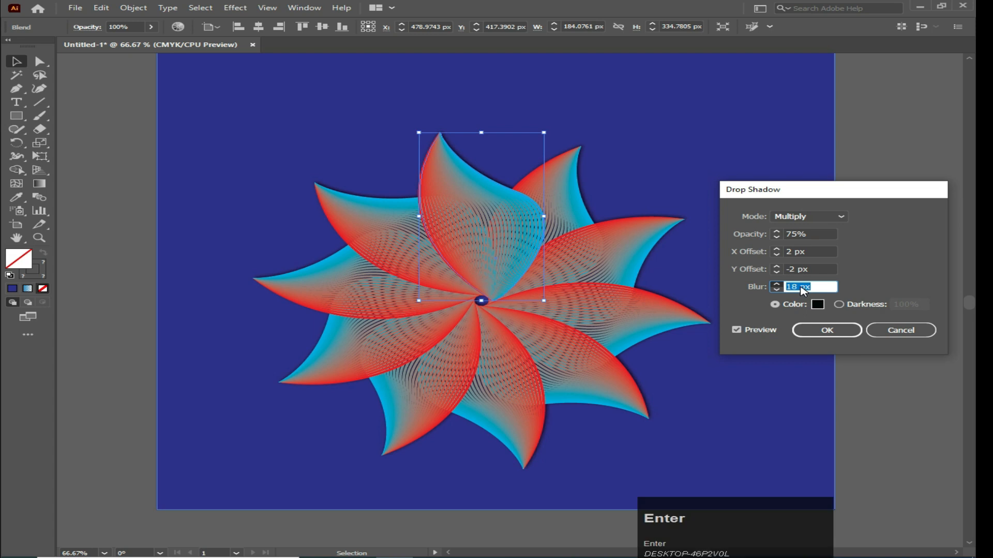
pyautogui.scroll(2, 801, 290)
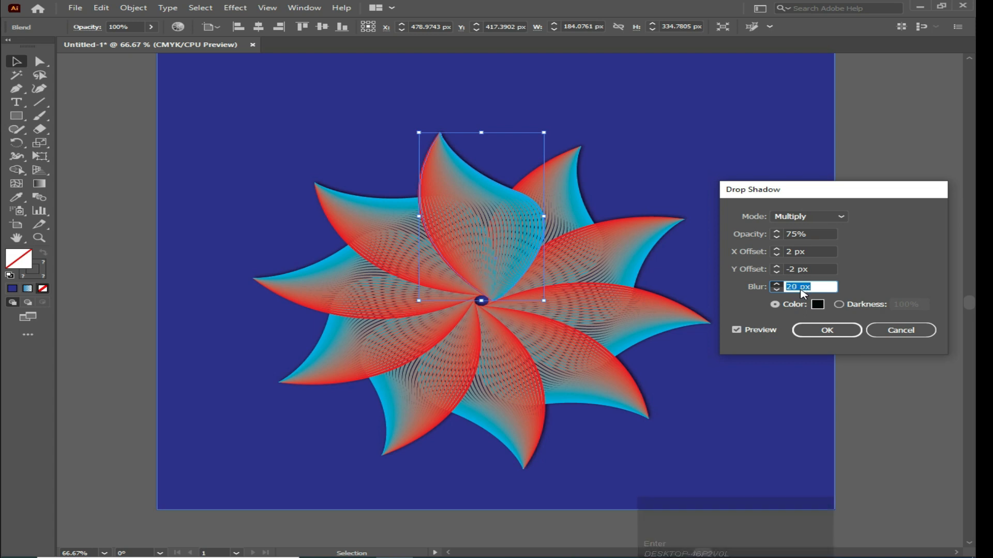
pyautogui.press('Up')
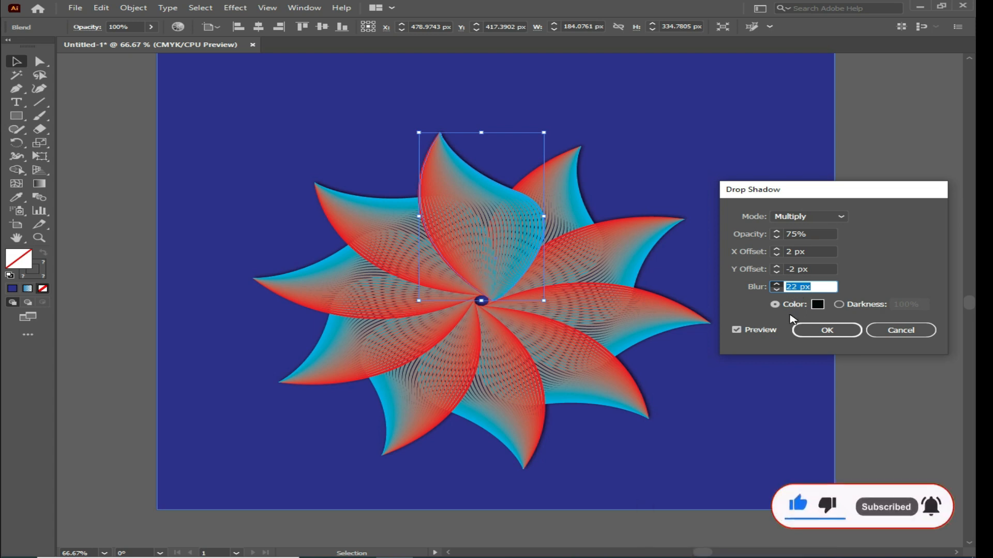
# Step: Set the drop shadow's blur to 144 px, apply the effect and deselect the flower
pyautogui.write('5023')
pyautogui.press('Tab')
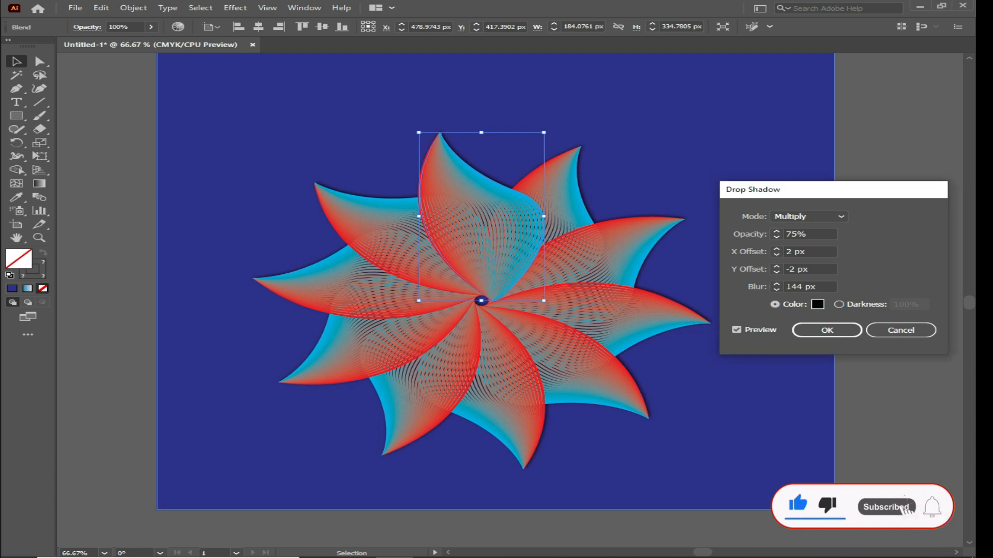
pyautogui.press('Return')
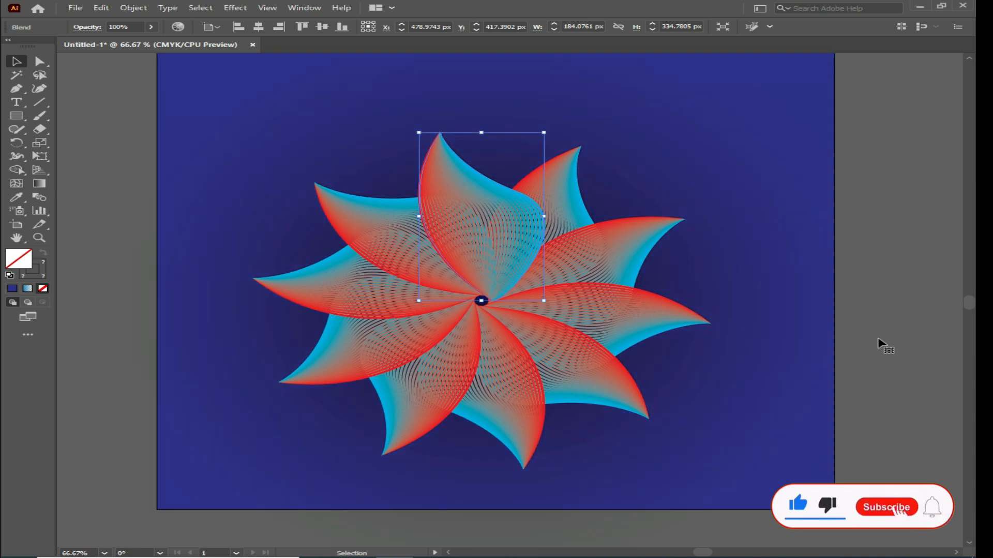
pyautogui.click(126, 135)
pyautogui.scroll(1, 126, 136)
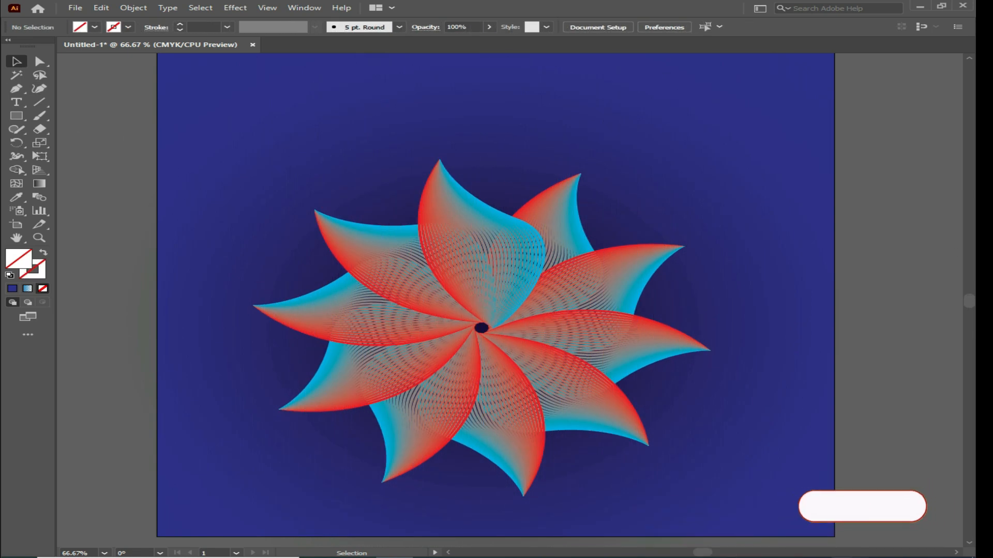
pyautogui.click(856, 546)
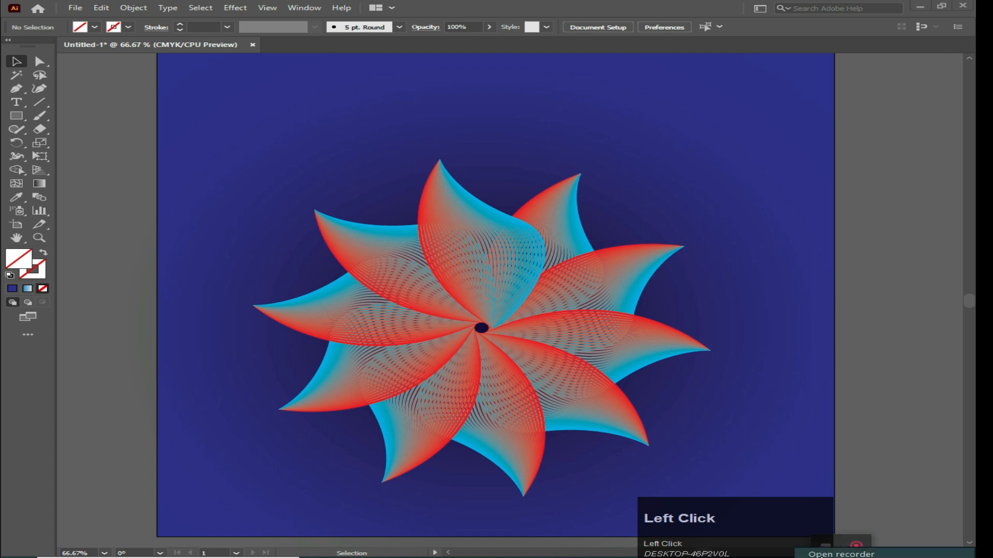
pyautogui.click(856, 546)
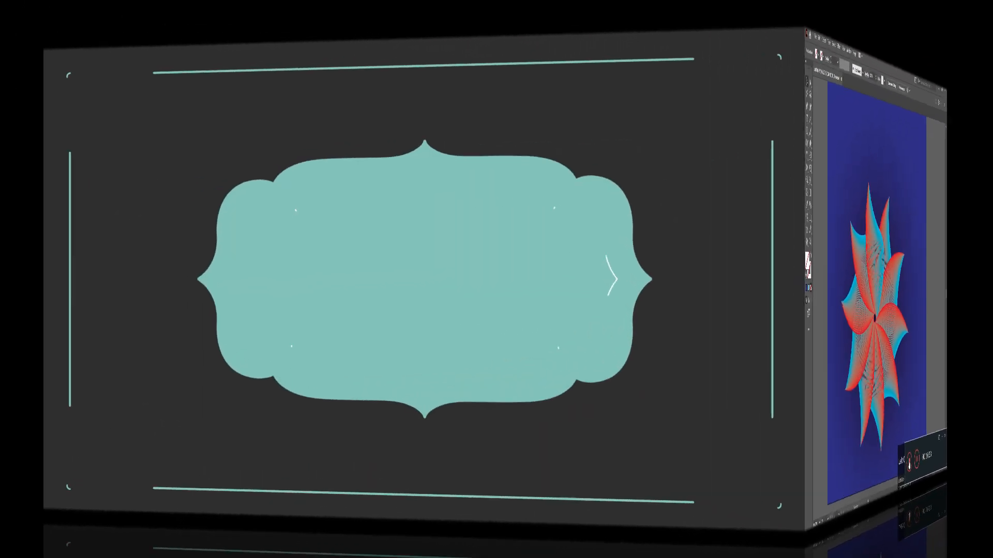